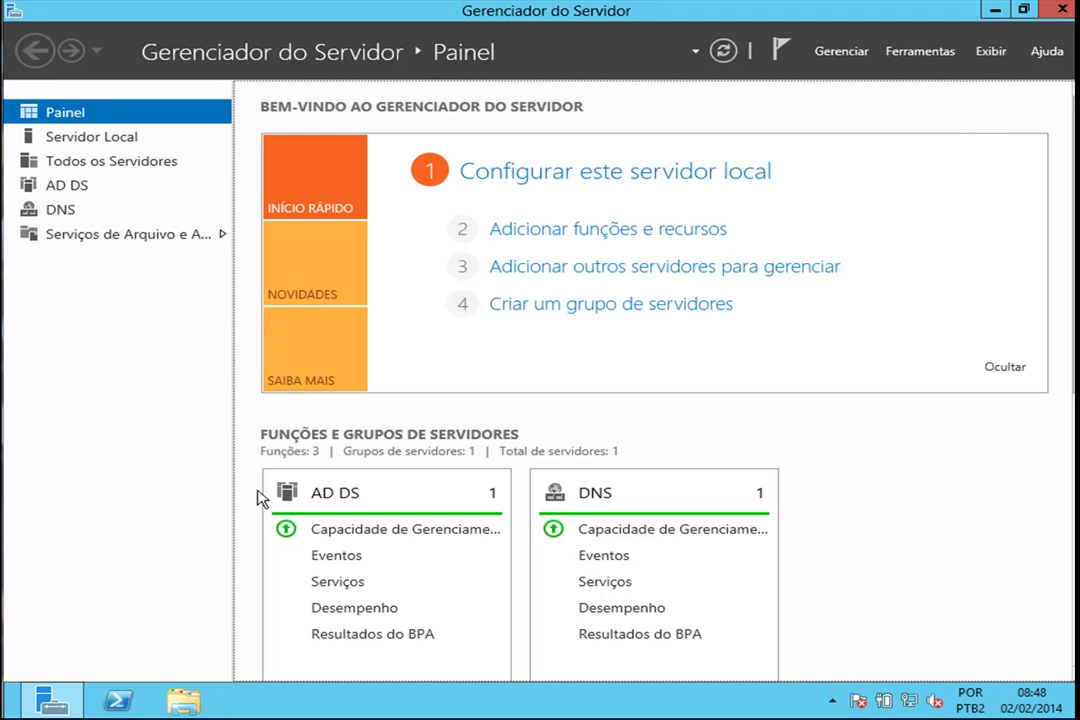
- Create a folder named pastasbase in the root of Disco Local (C:)
left_click(181, 705)
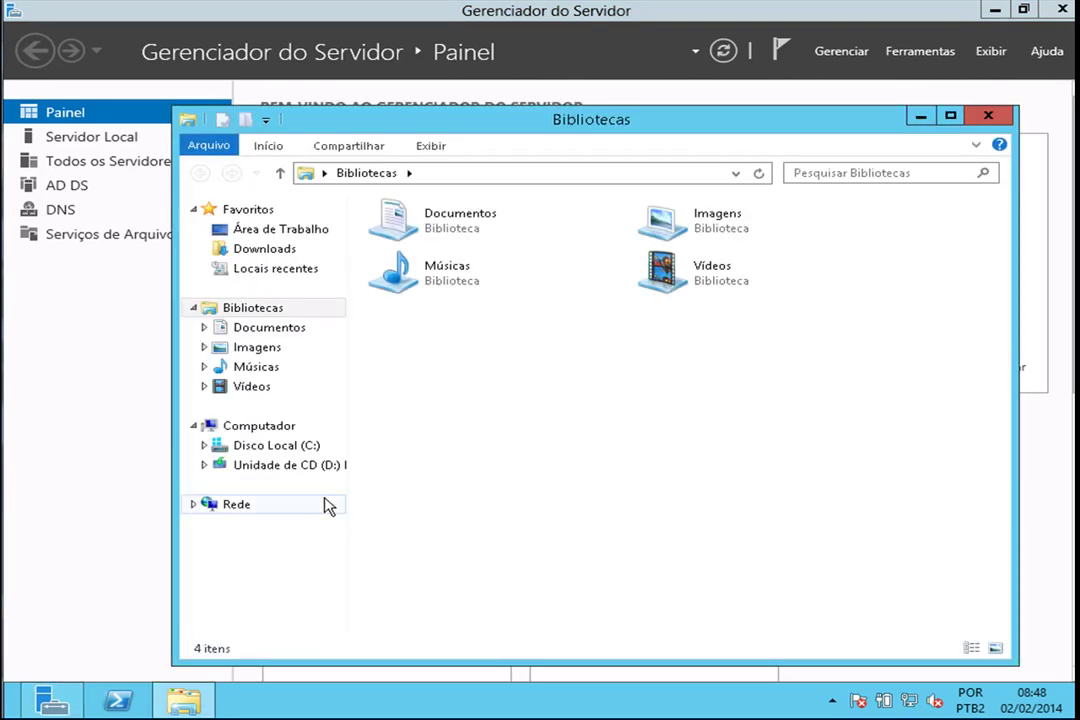
left_click(302, 447)
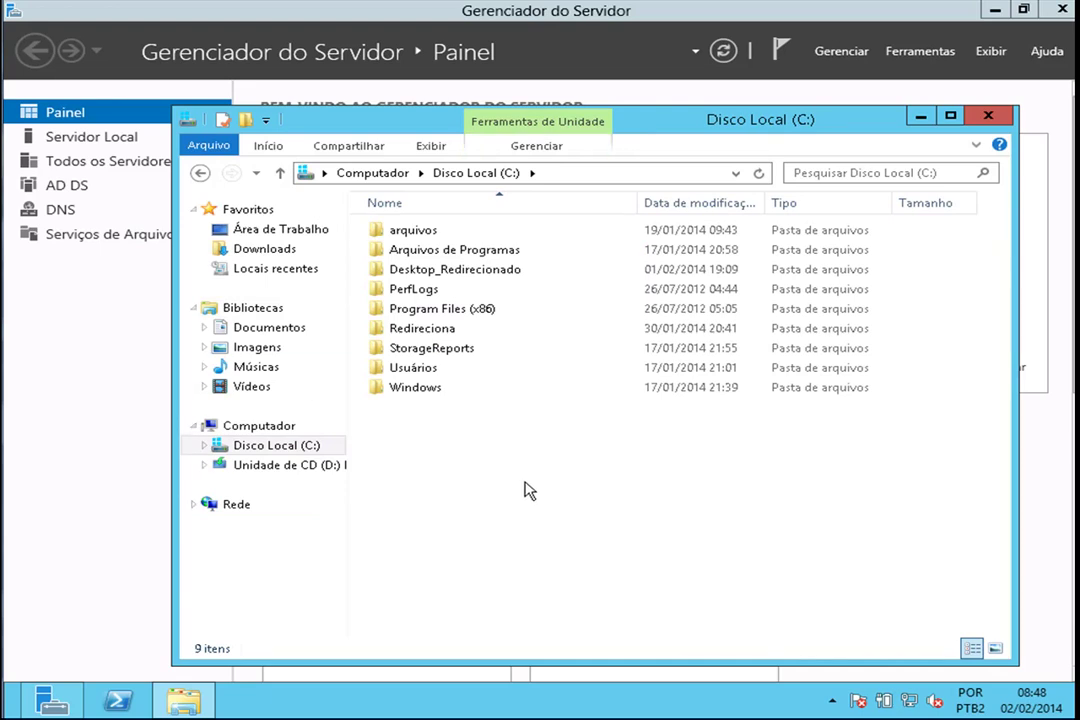
right_click(634, 490)
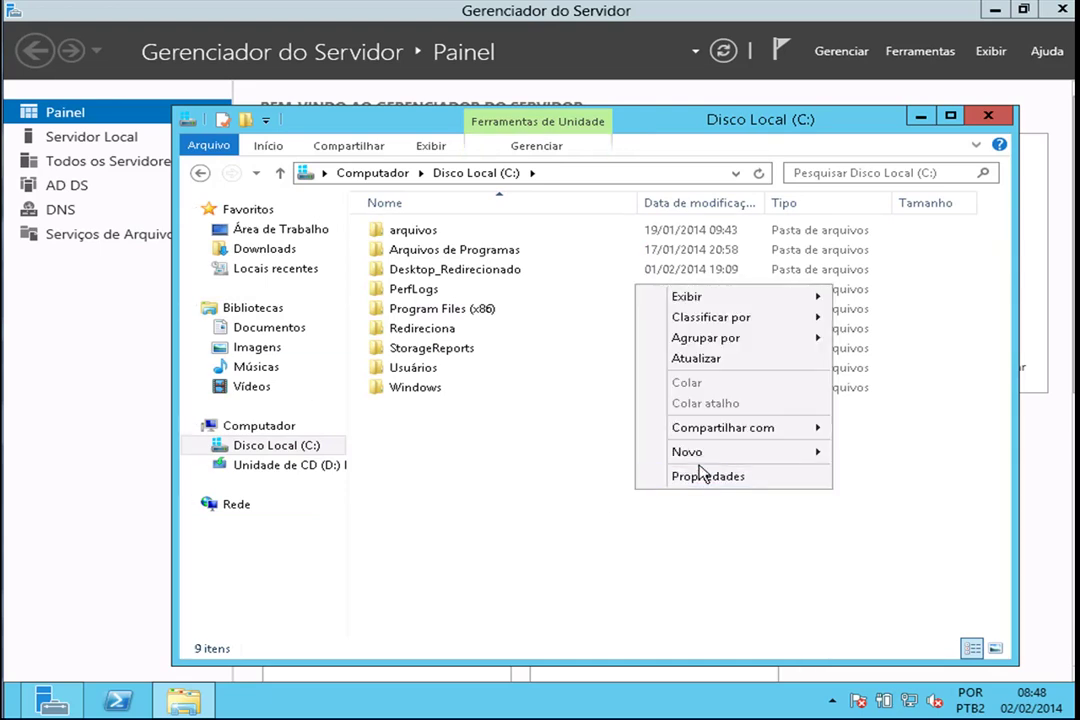
mouse_move(700, 453)
left_click(879, 453)
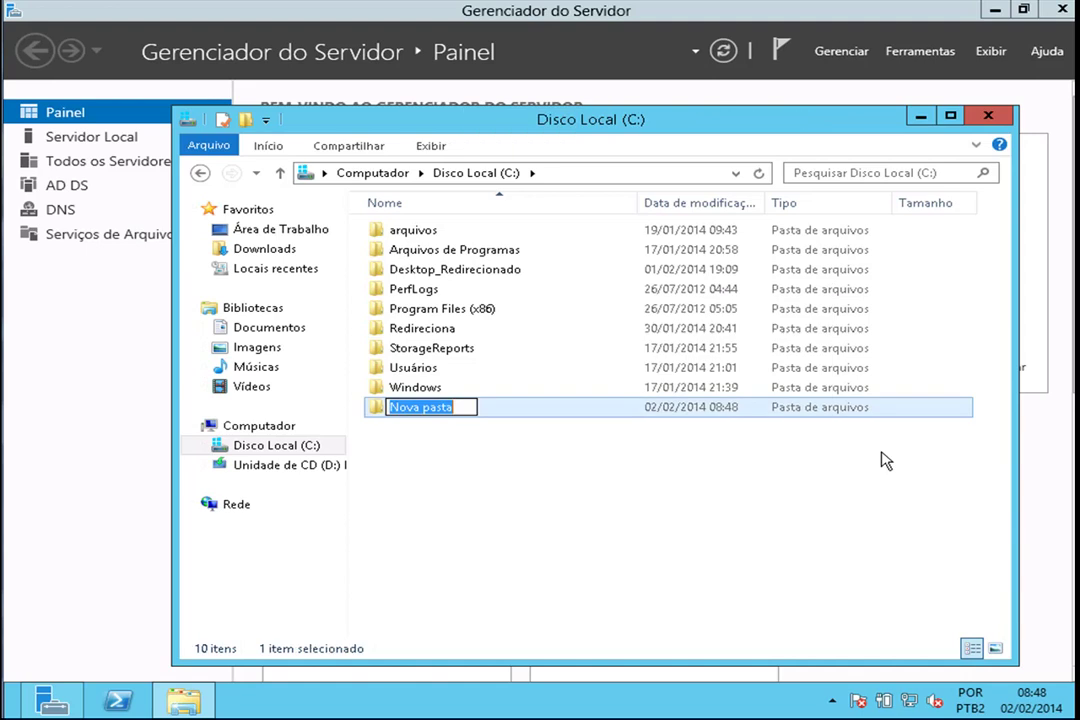
type("pastasbase")
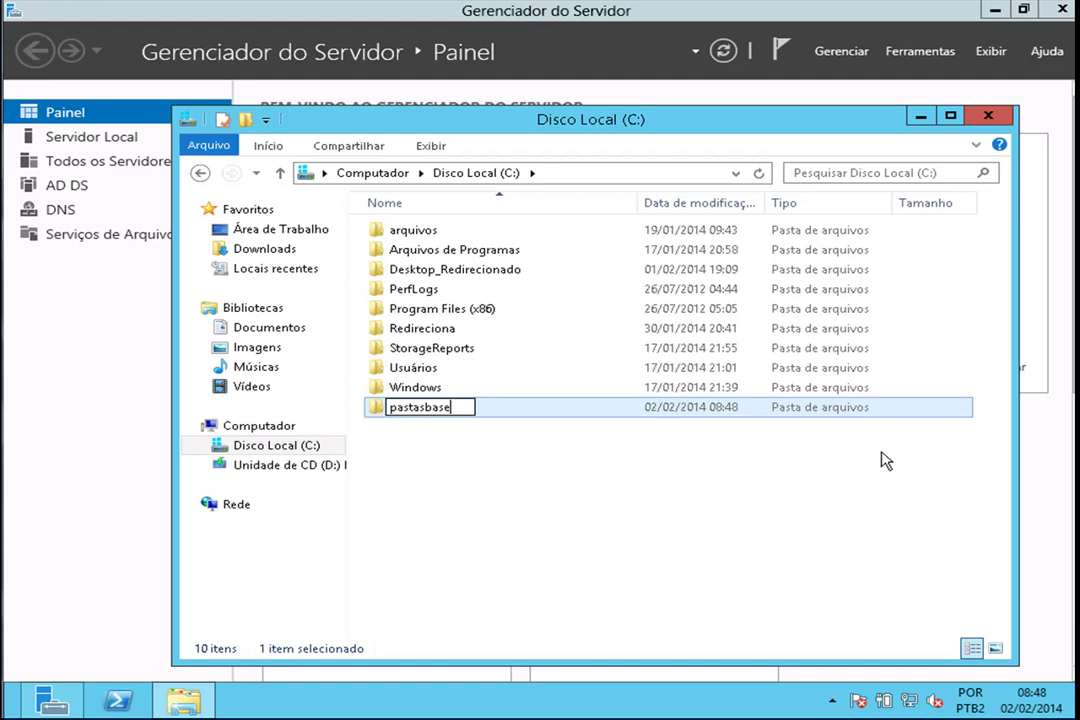
key("Return")
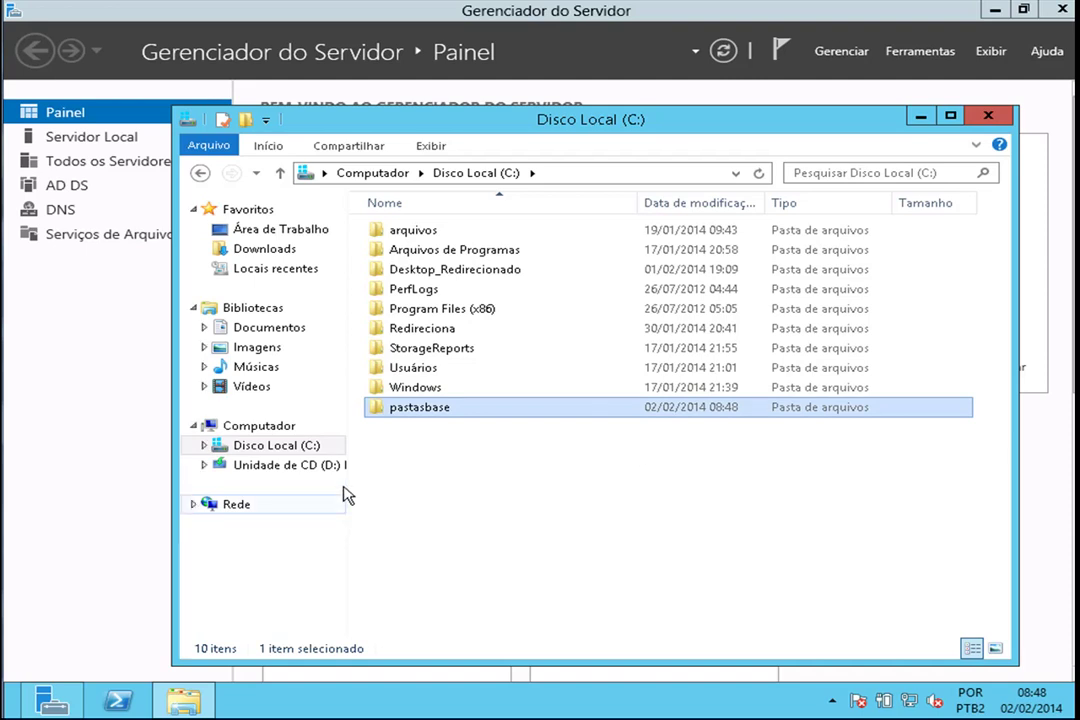
- Share the pastasbase folder through advanced sharing as the hidden share pastasbase$
right_click(430, 413)
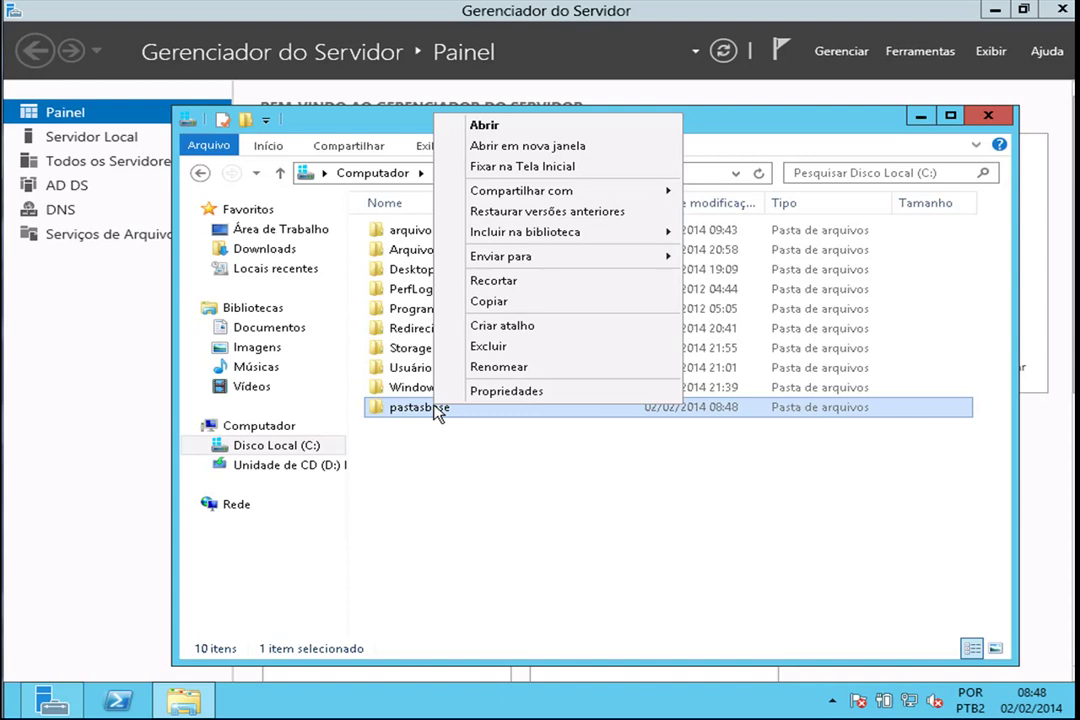
left_click(560, 393)
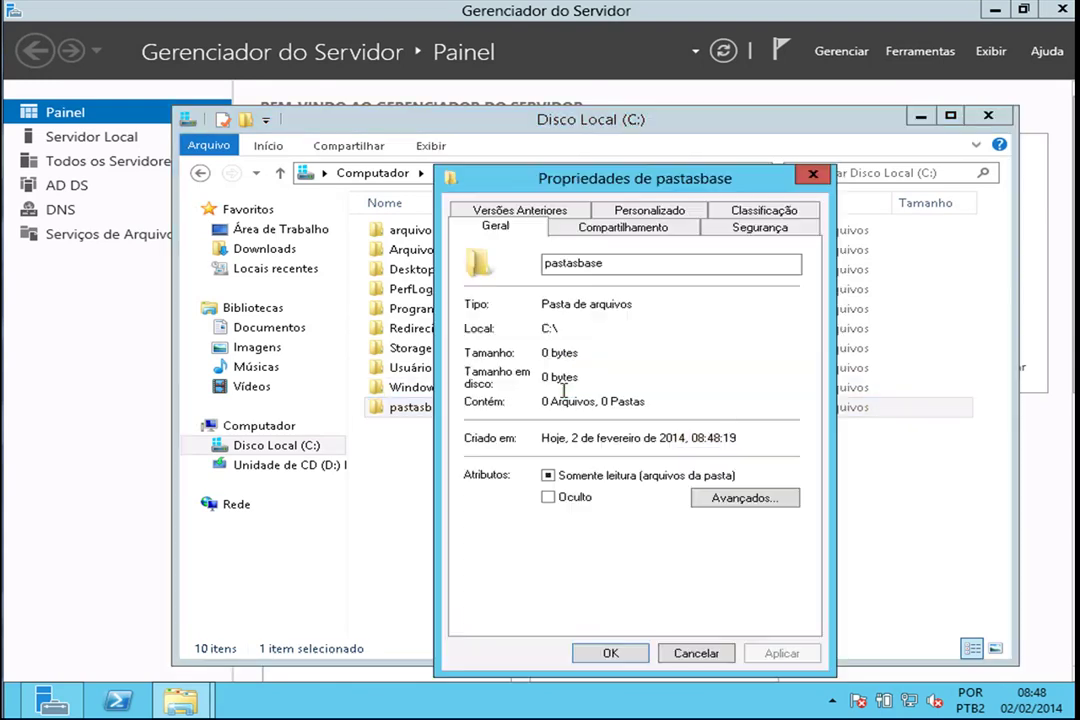
left_click(626, 230)
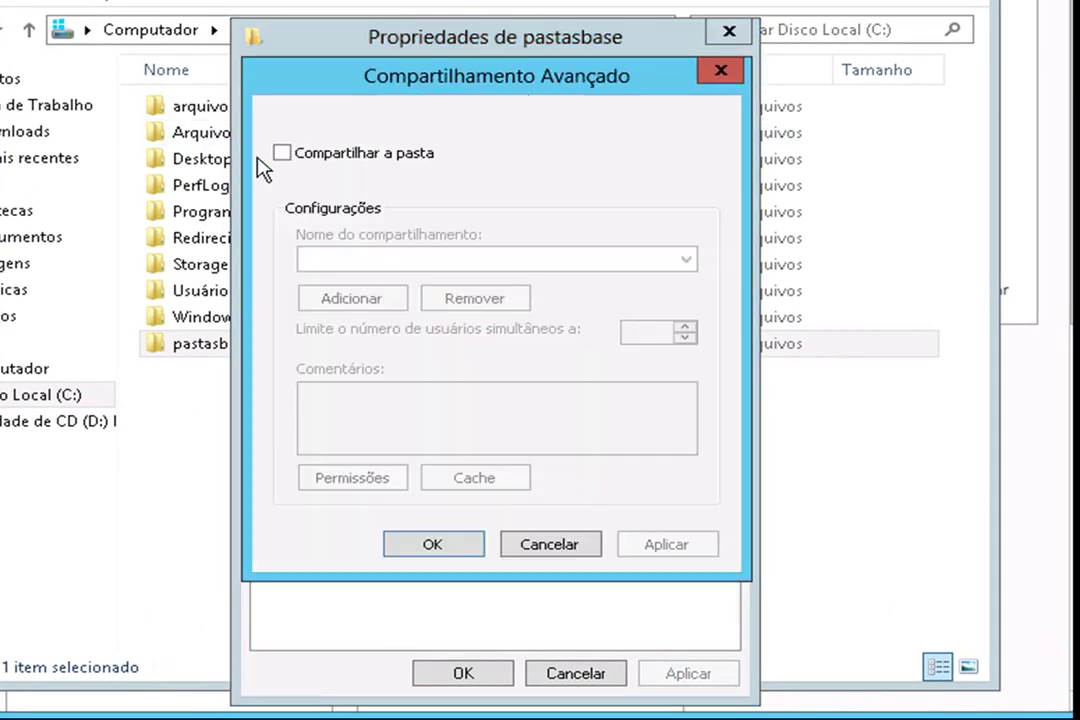
left_click(283, 153)
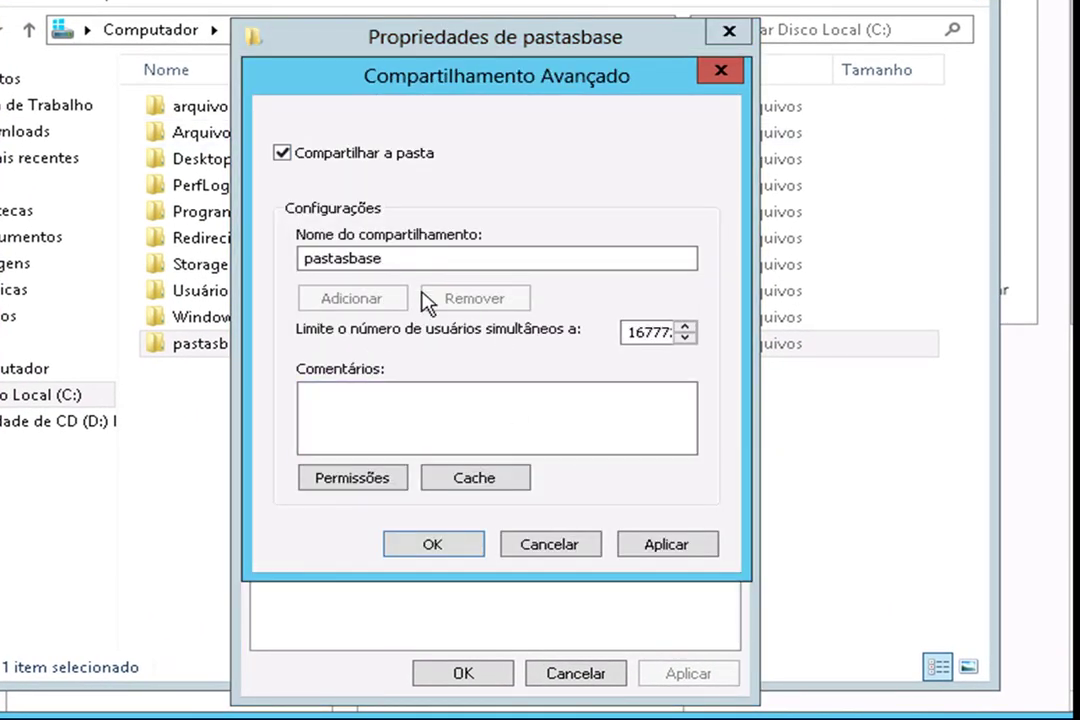
left_click(404, 259)
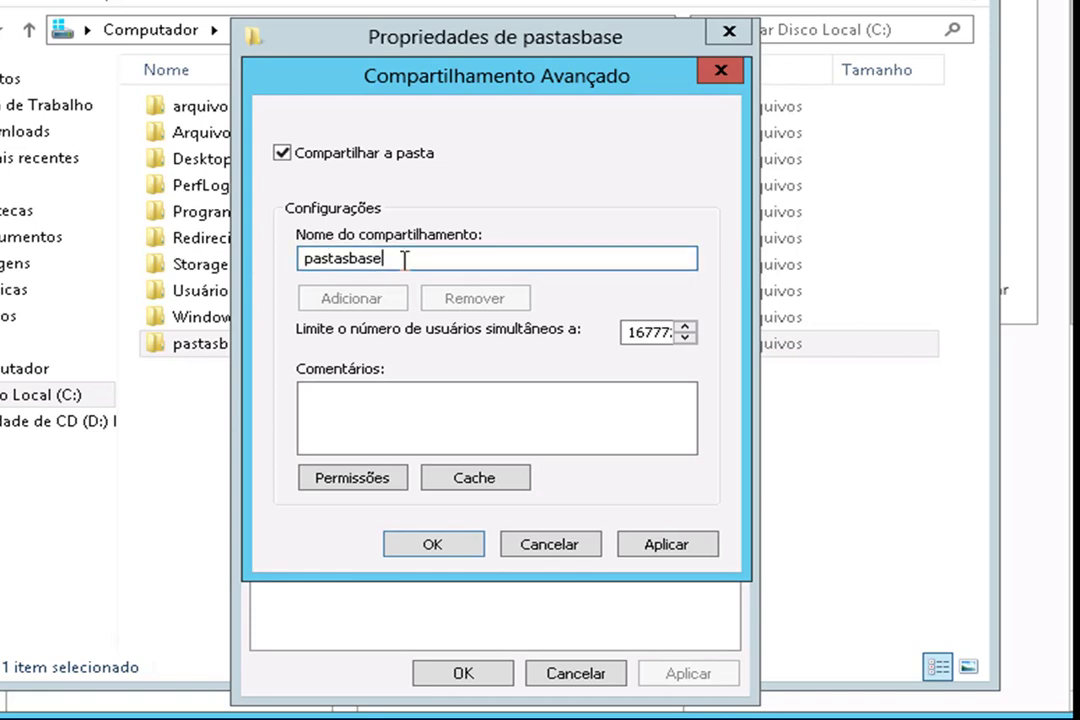
type("$")
left_click(671, 552)
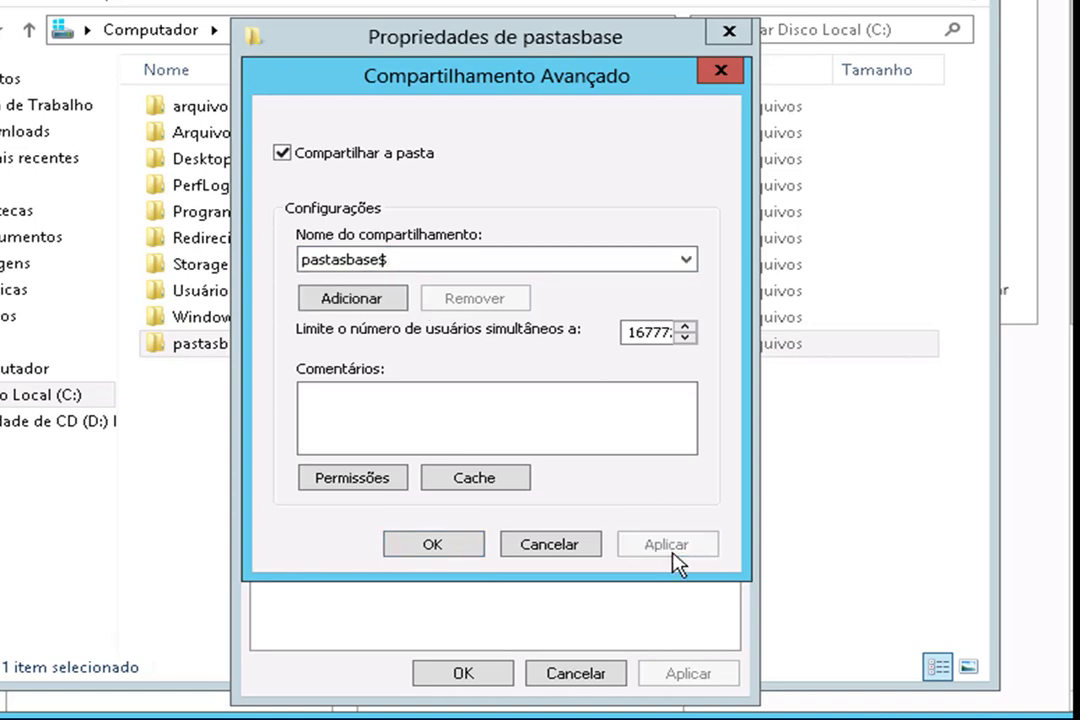
- Replace the Todos group with Usuários do domínio in the share permissions of pastasbase$
left_click(355, 480)
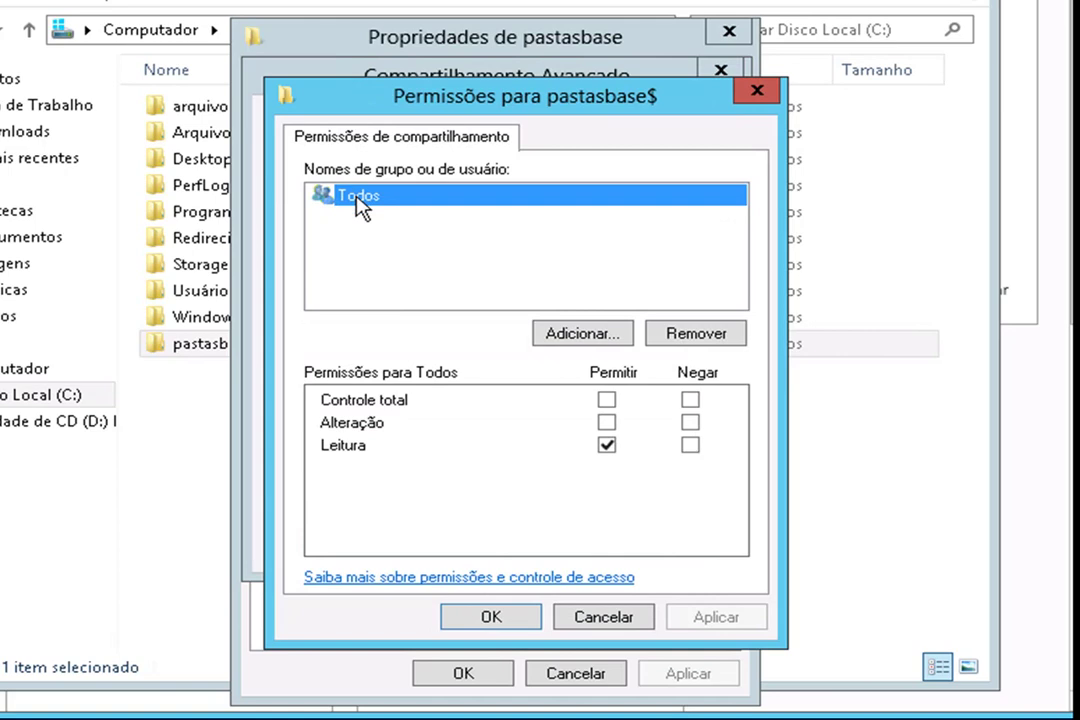
left_click(694, 337)
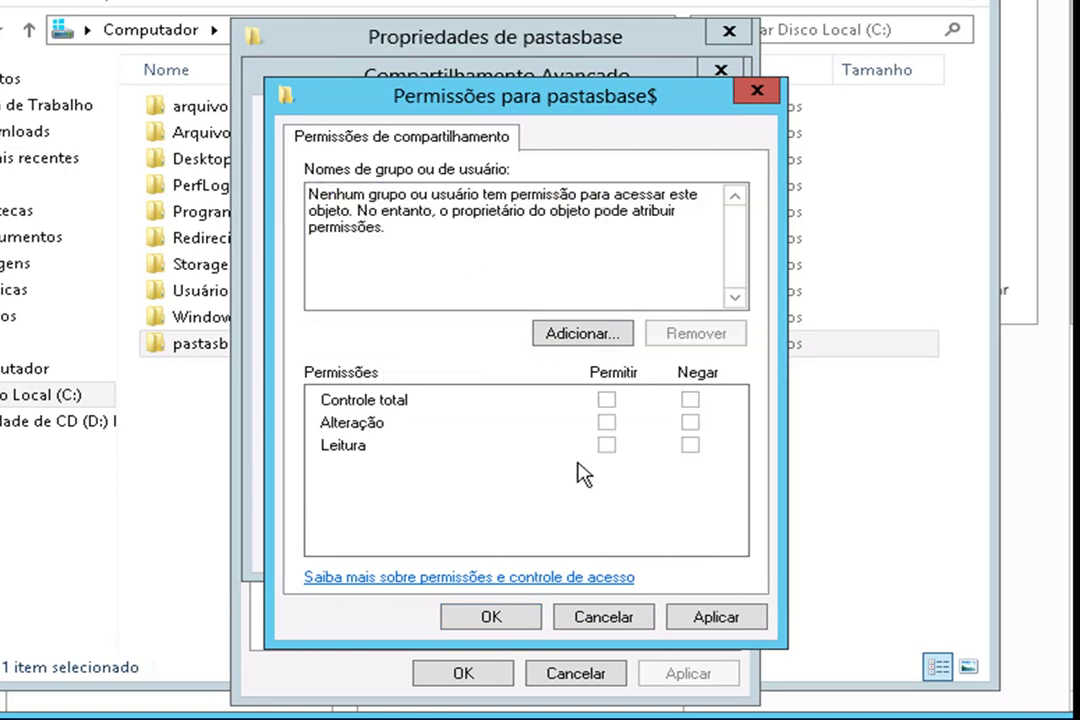
left_click(586, 333)
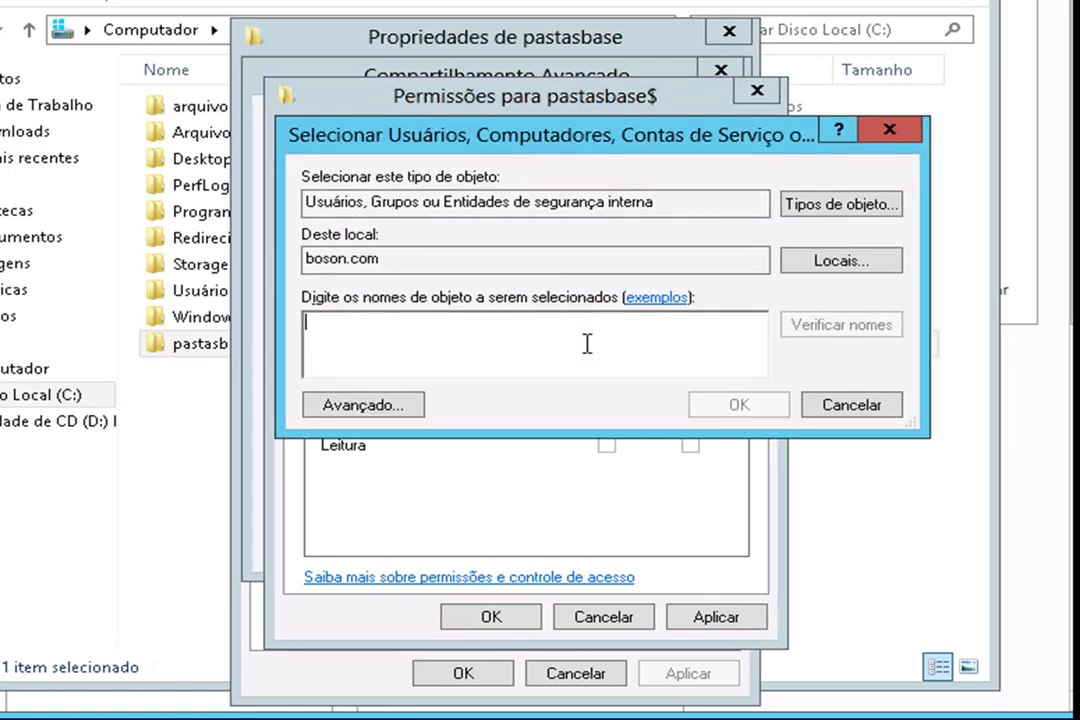
type("Usuários do Domínio")
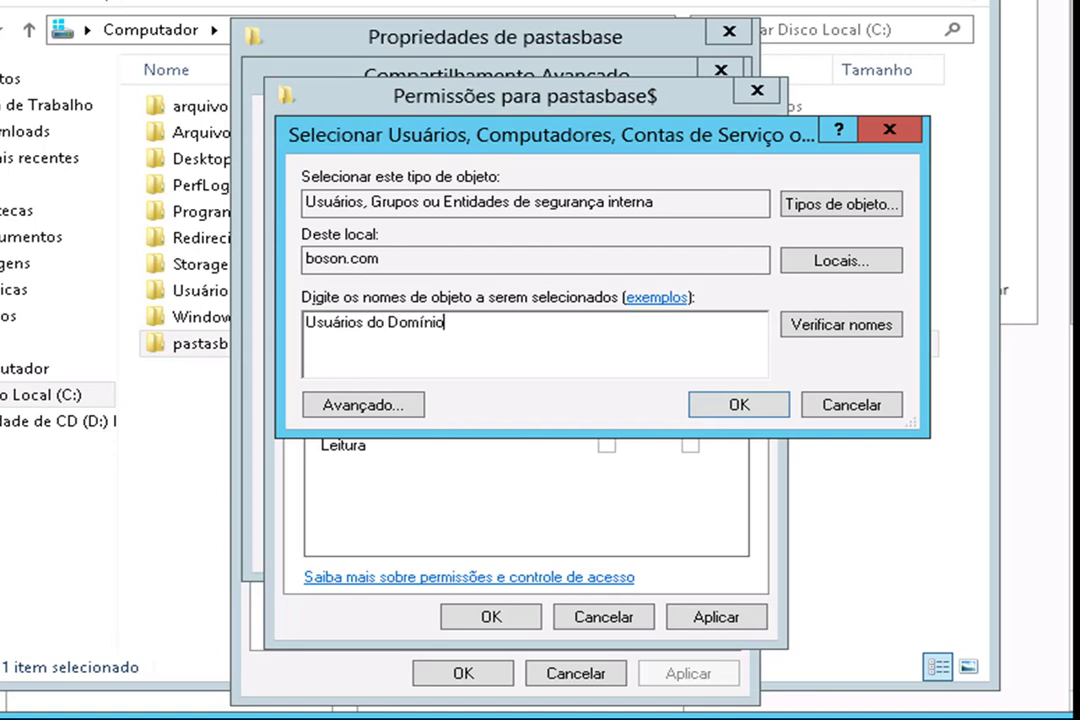
left_click(836, 330)
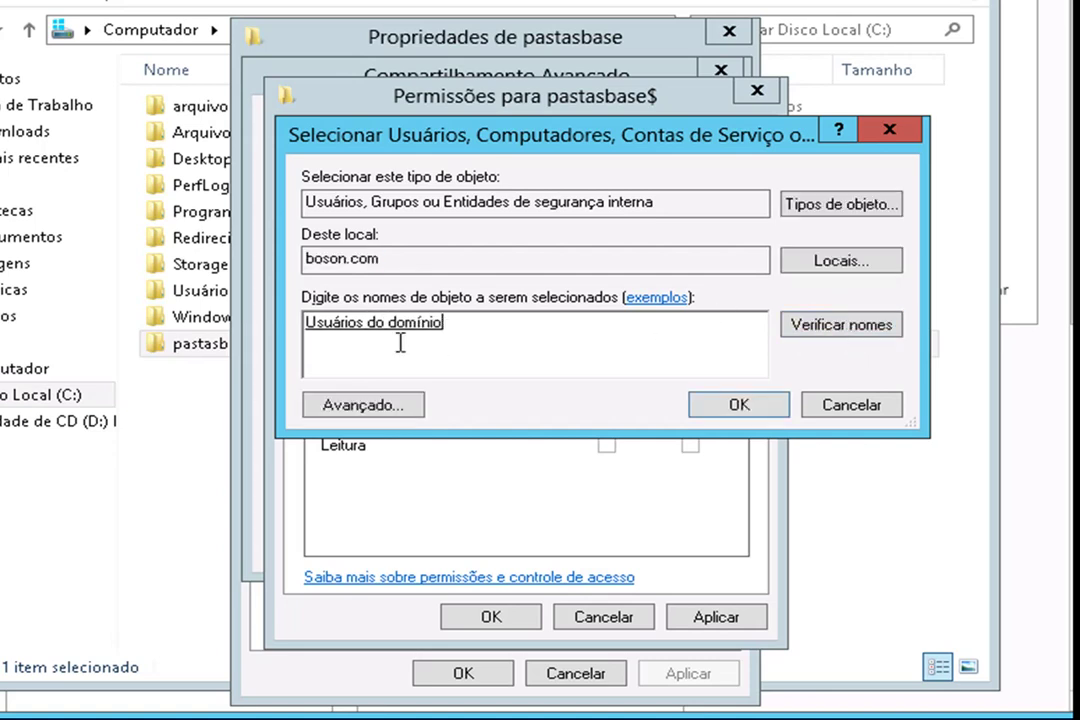
left_click(722, 410)
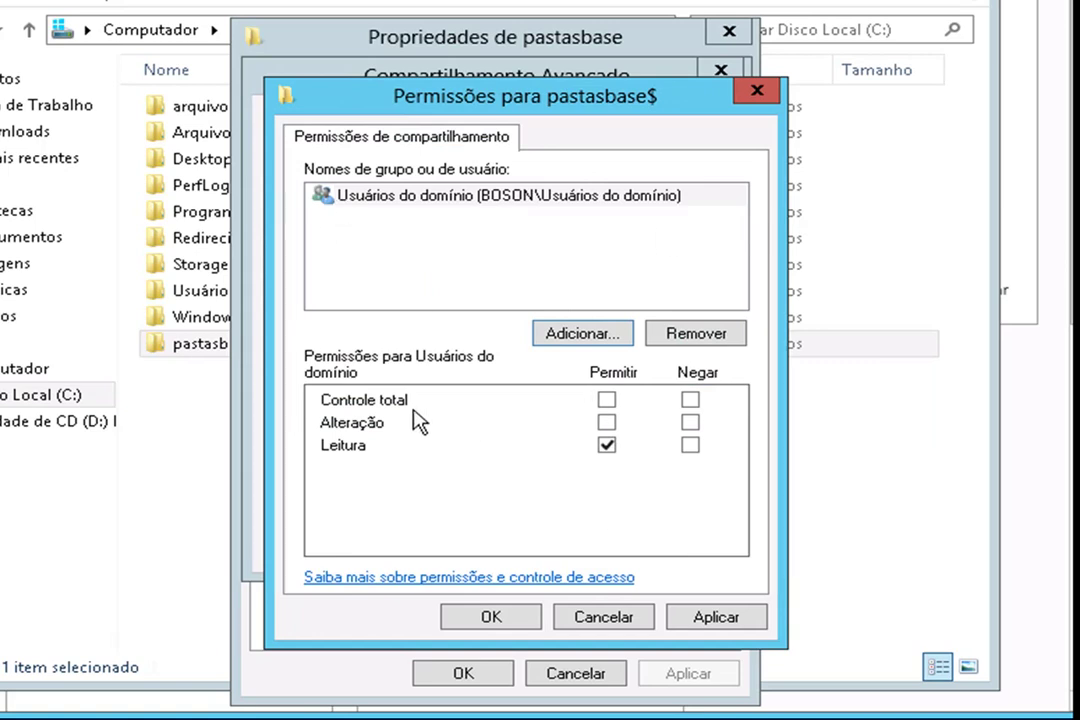
- Allow Usuários do domínio Controle total on the share, apply the advanced sharing settings and check the network path
left_click(606, 400)
left_click(716, 622)
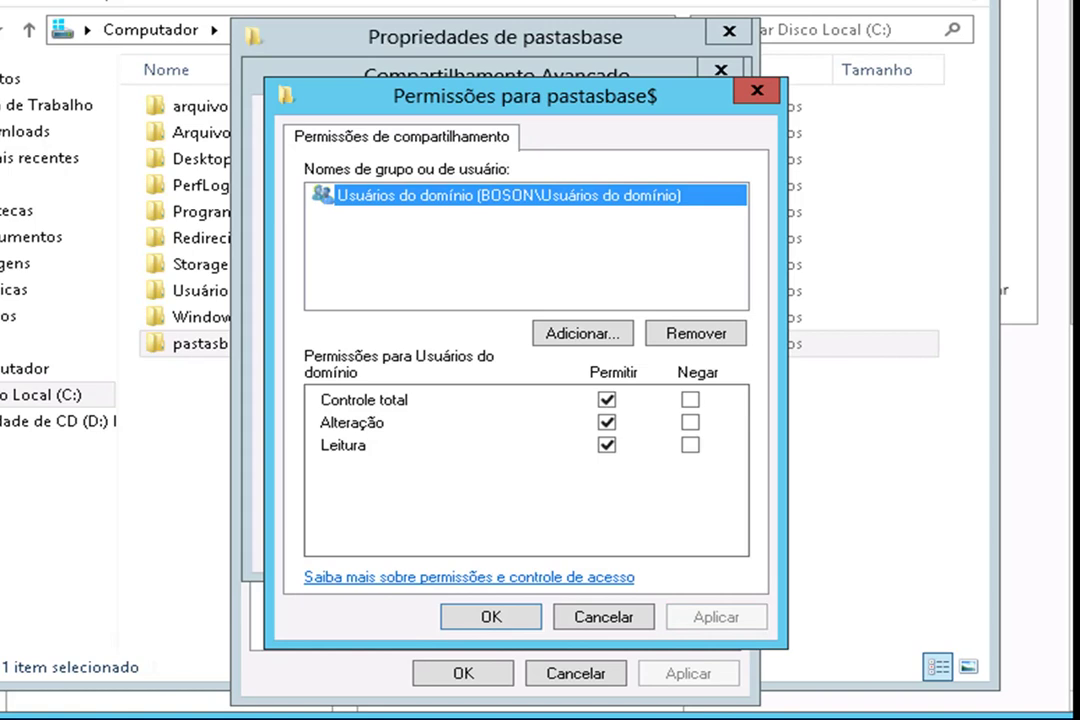
left_click(489, 618)
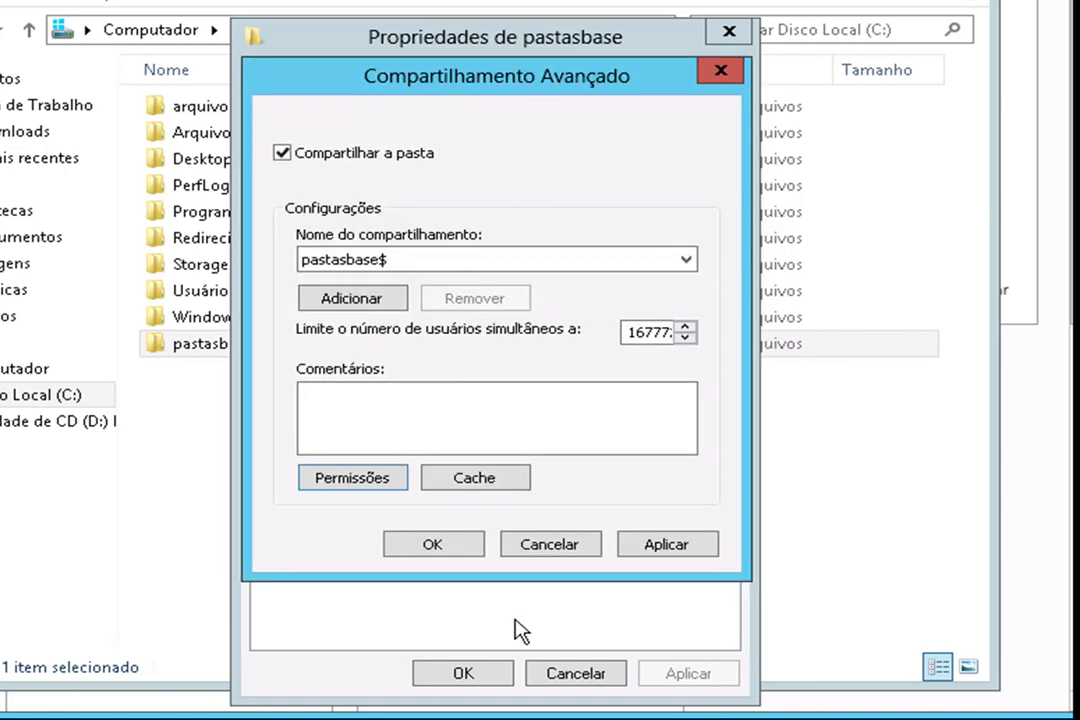
left_click(690, 553)
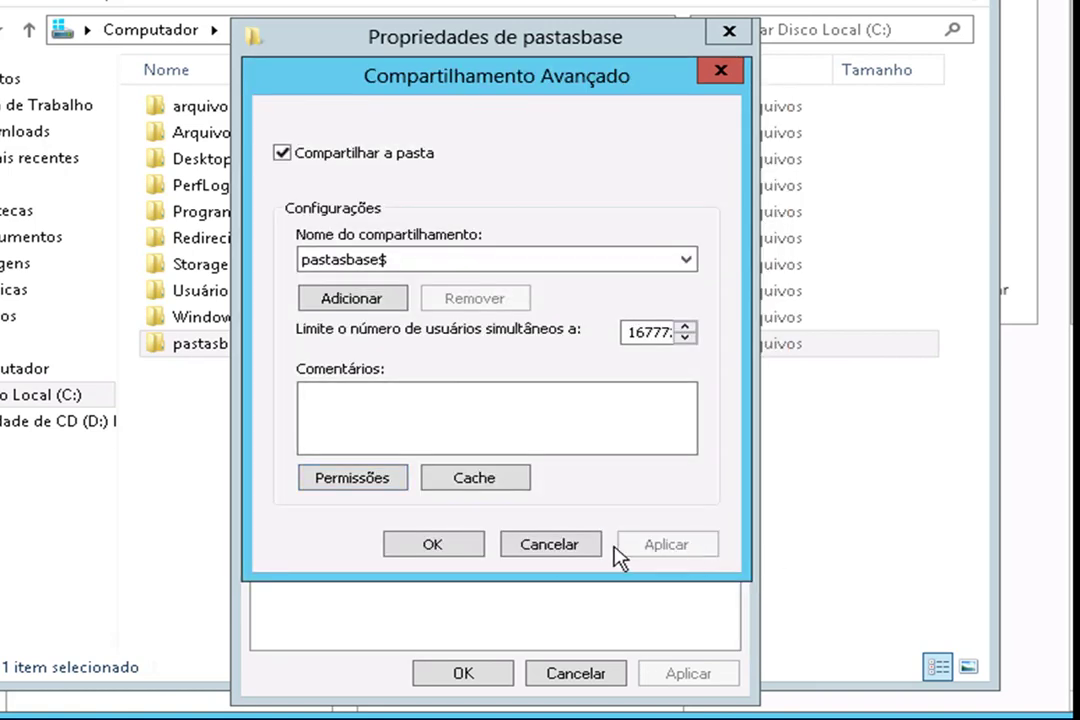
left_click(465, 552)
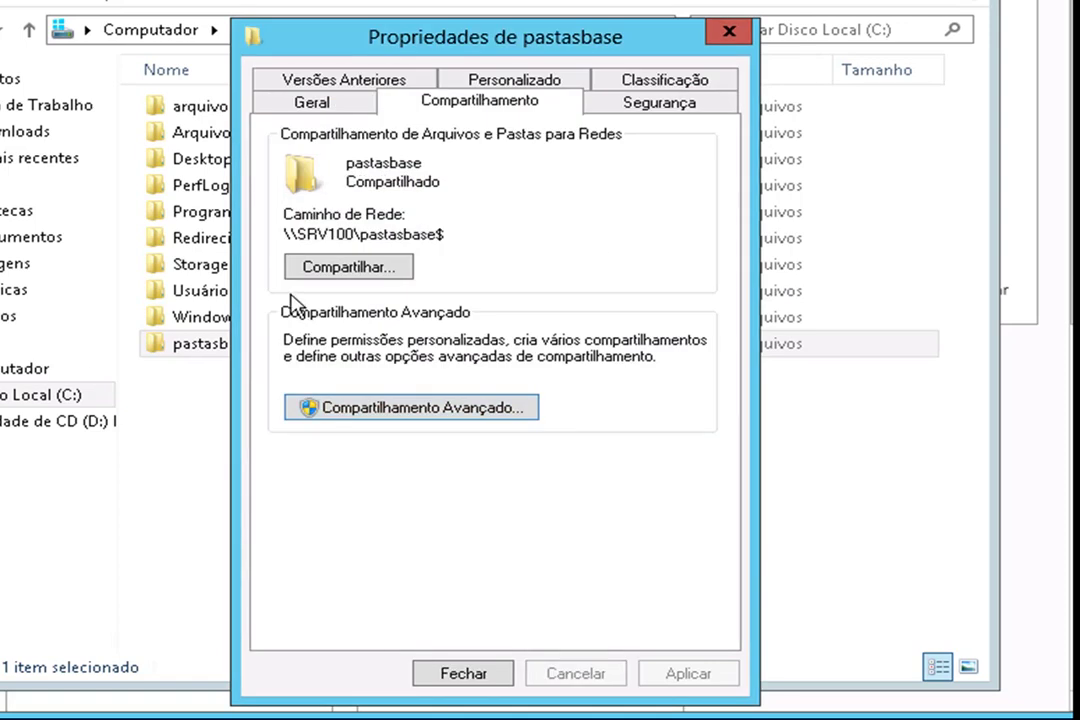
left_click_drag(284, 234, 463, 238)
left_click(463, 236)
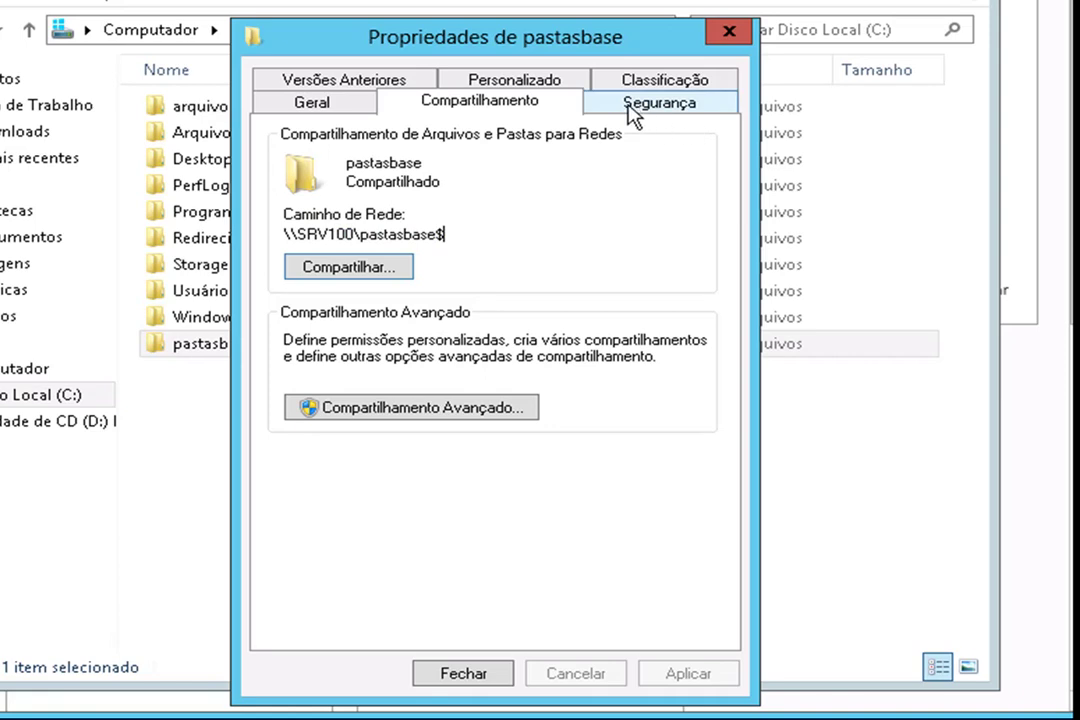
- Disable permission inheritance in the advanced security settings of pastasbase, converting the inherited permissions into explicit ones
left_click(665, 105)
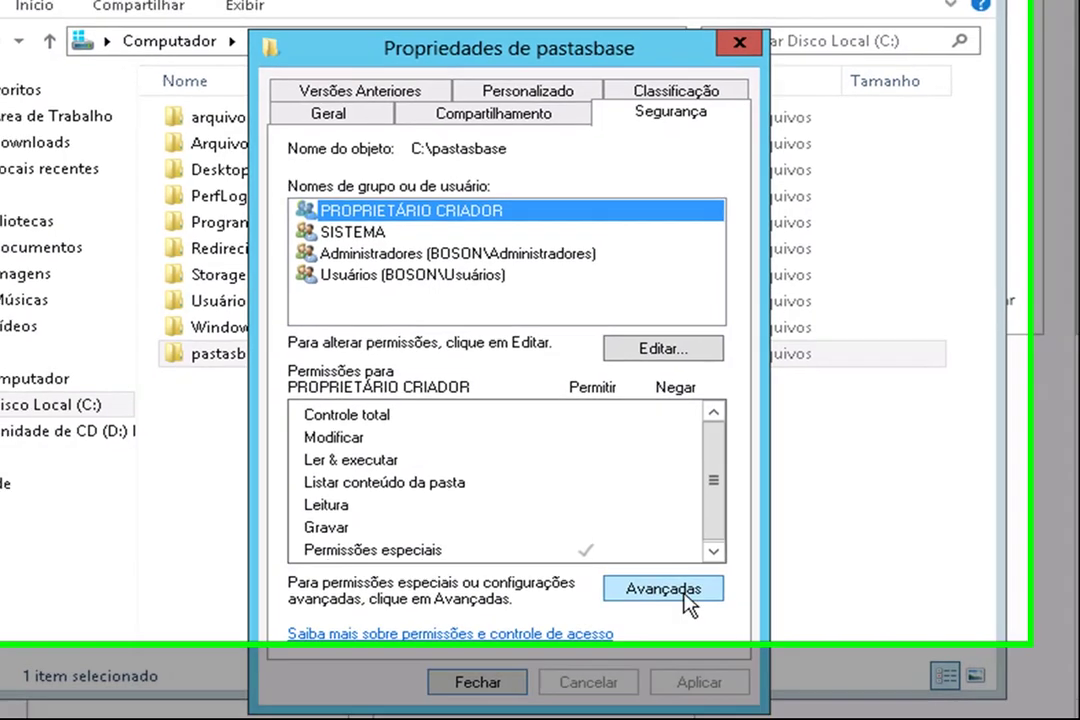
left_click(651, 580)
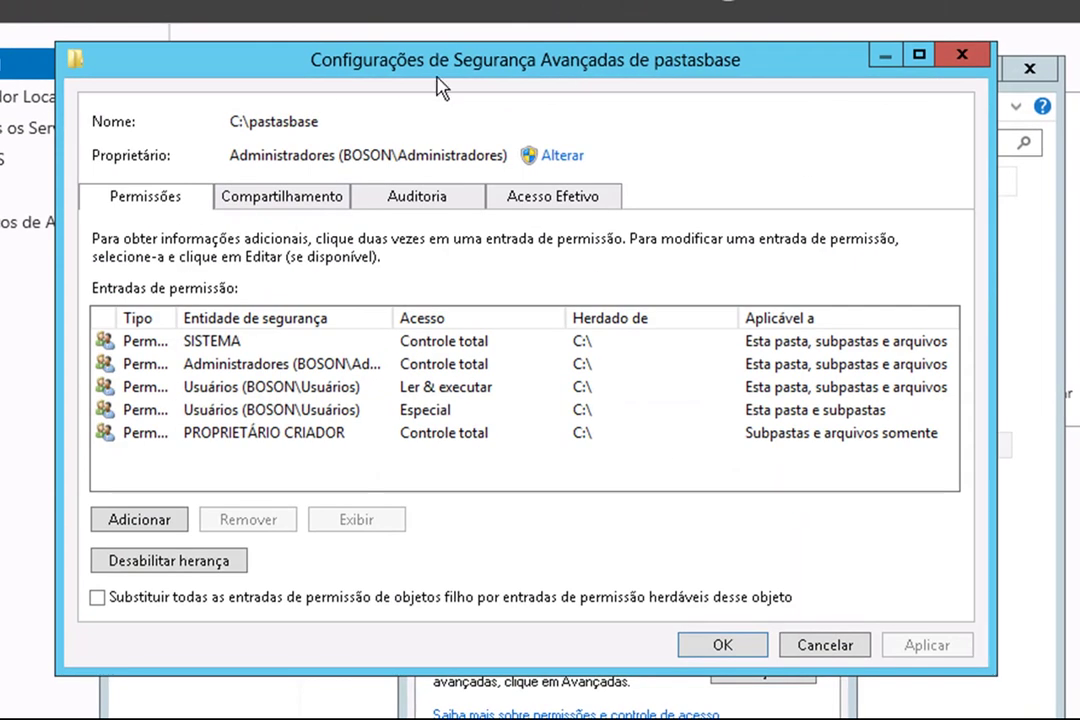
left_click(175, 574)
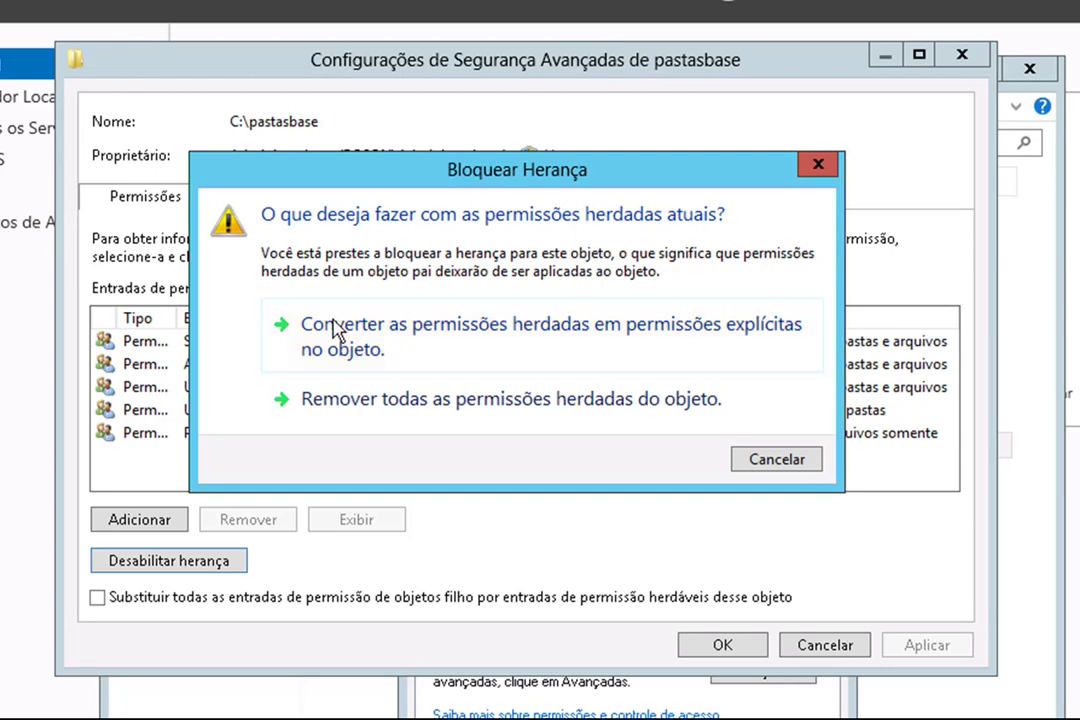
left_click(478, 345)
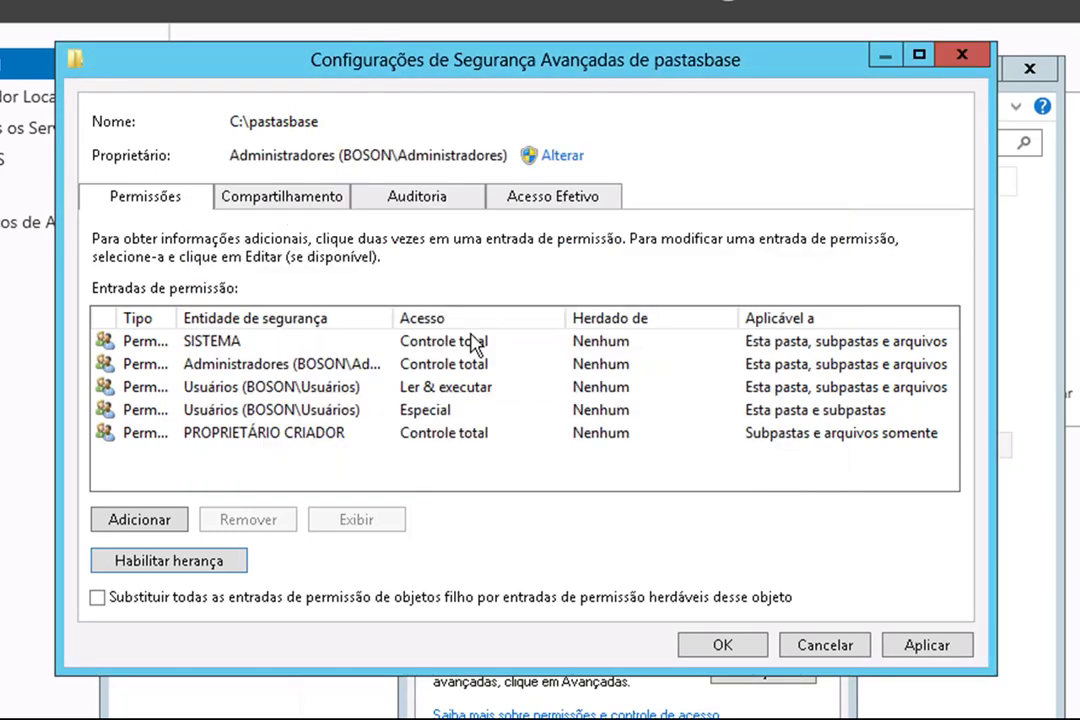
left_click(935, 650)
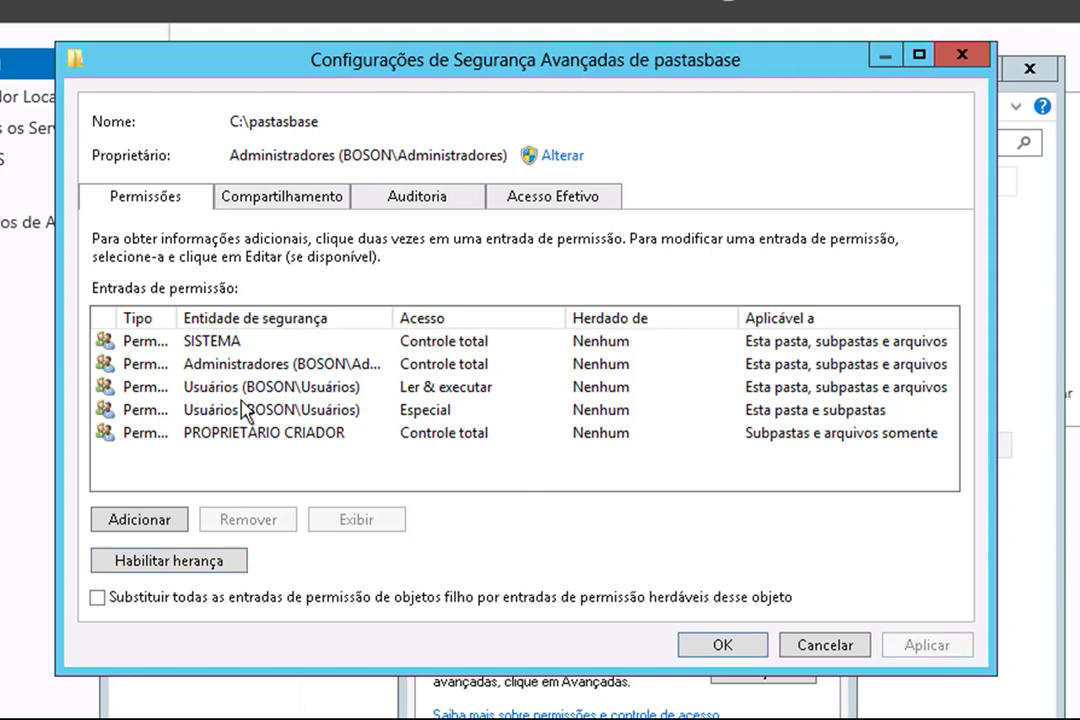
- Remove both Usuários (BOSON\Usuários) permission entries, Ler & executar and Especial, from pastasbase
left_click(210, 392)
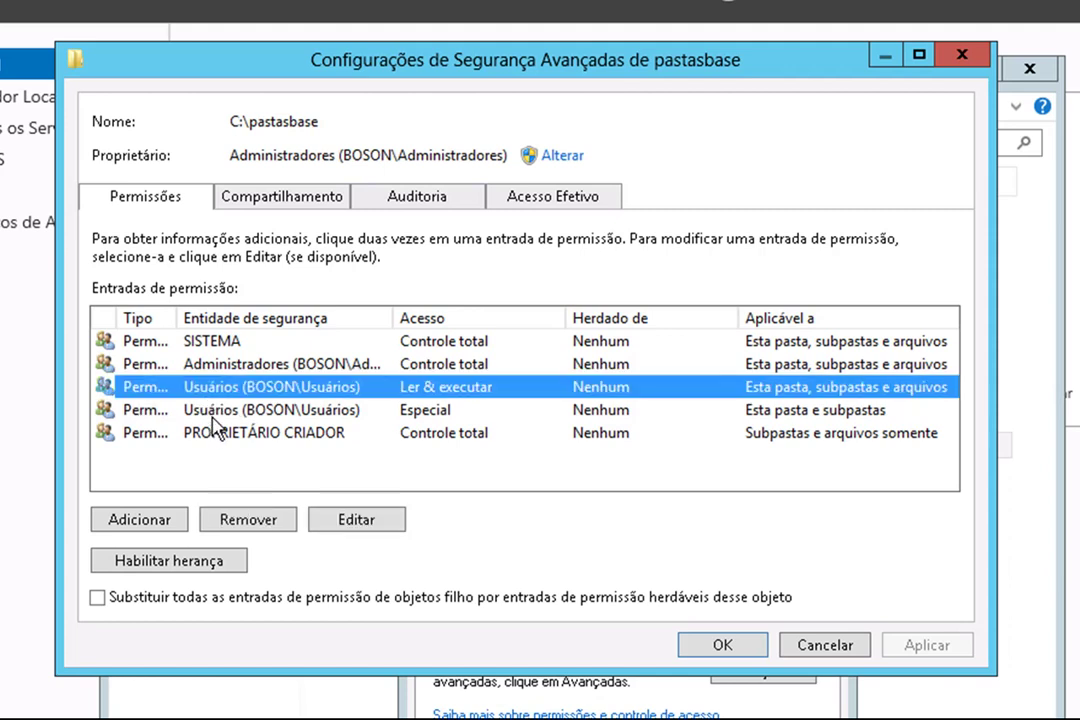
left_click(212, 410)
left_click(213, 392)
left_click(213, 410)
left_click(215, 388)
left_click(218, 410)
left_click(220, 388)
left_click(252, 530)
left_click(232, 387)
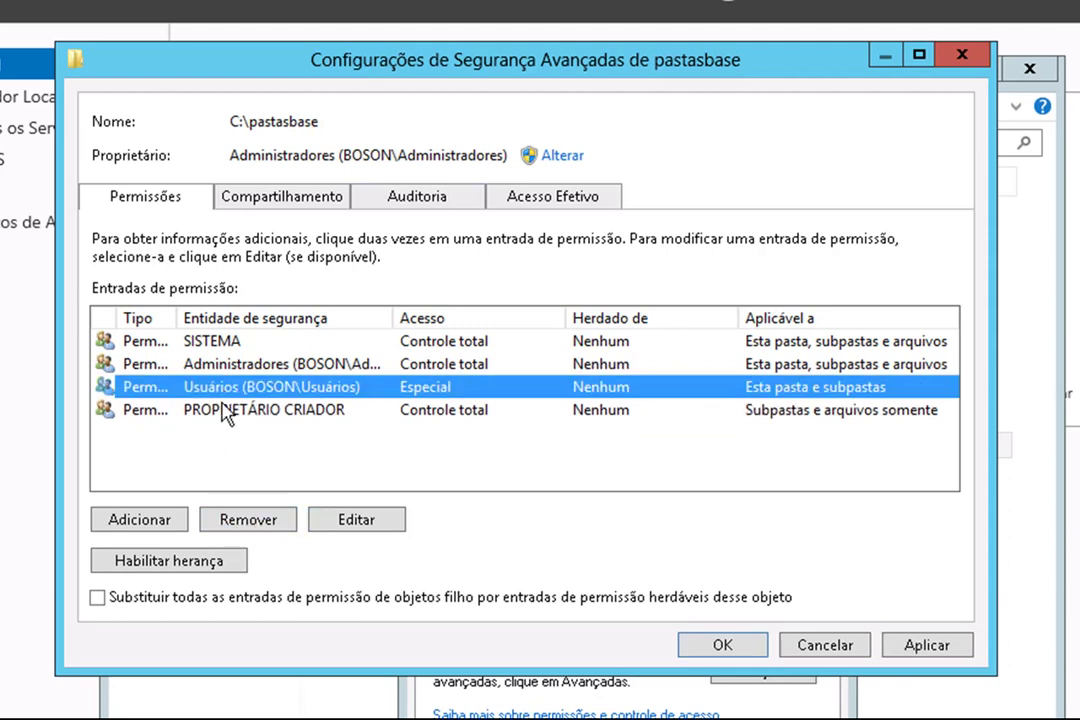
left_click(252, 522)
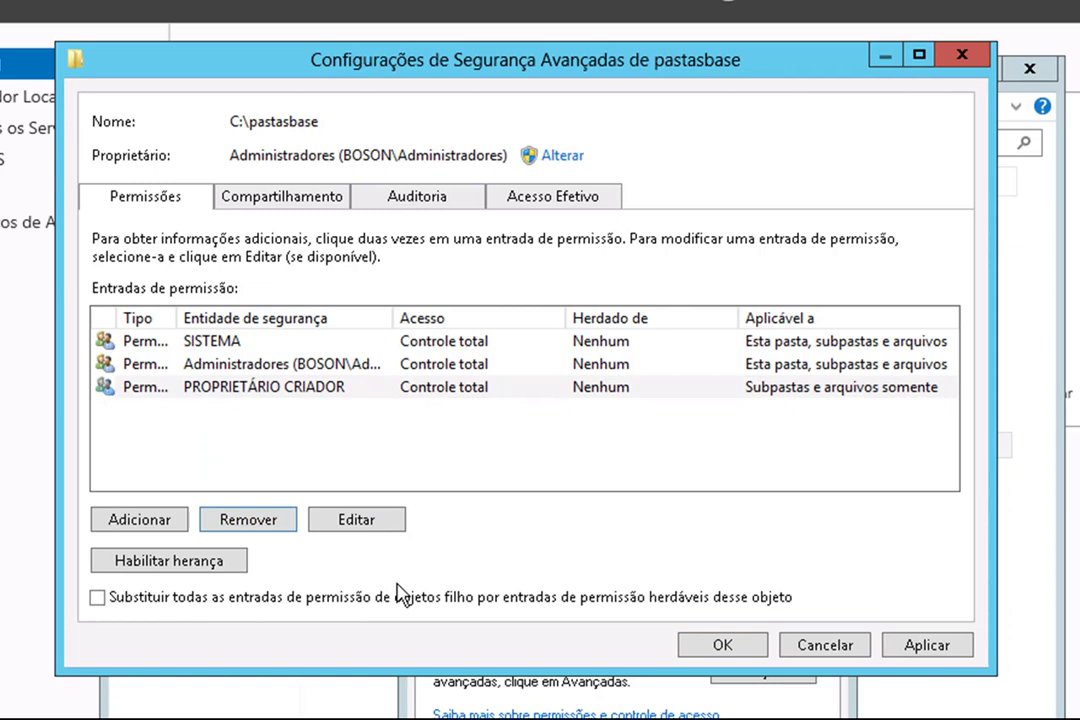
- Review the SISTEMA, Administradores and PROPRIETÁRIO CRIADOR entries, and apply the advanced security settings
left_click(213, 343)
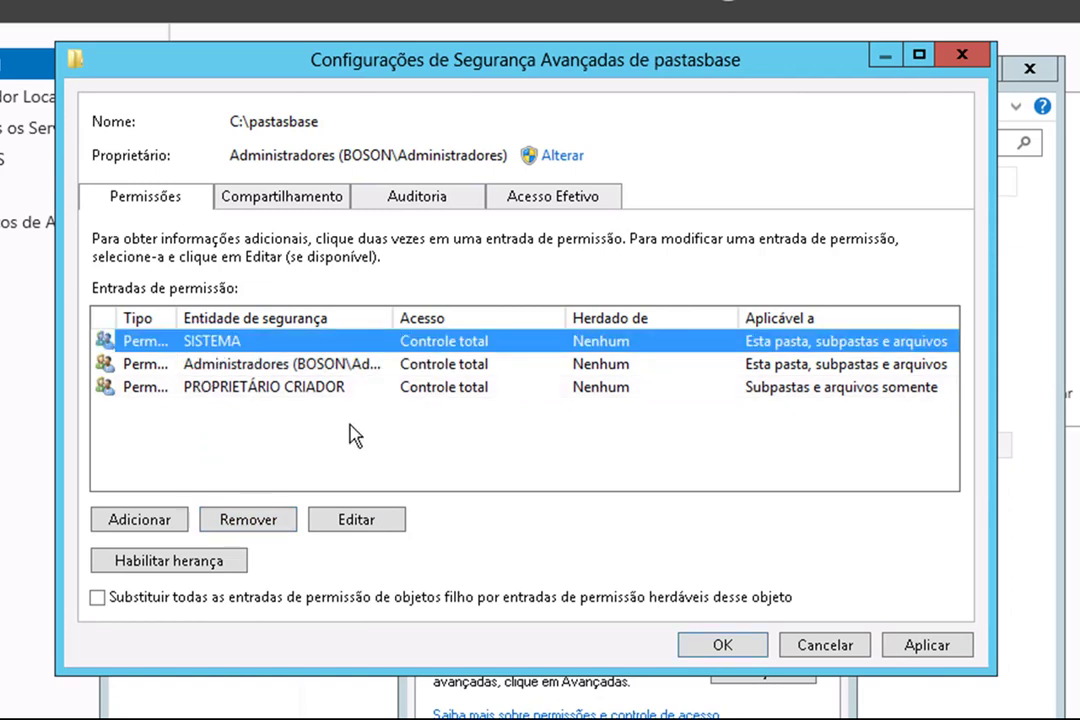
left_click(238, 366)
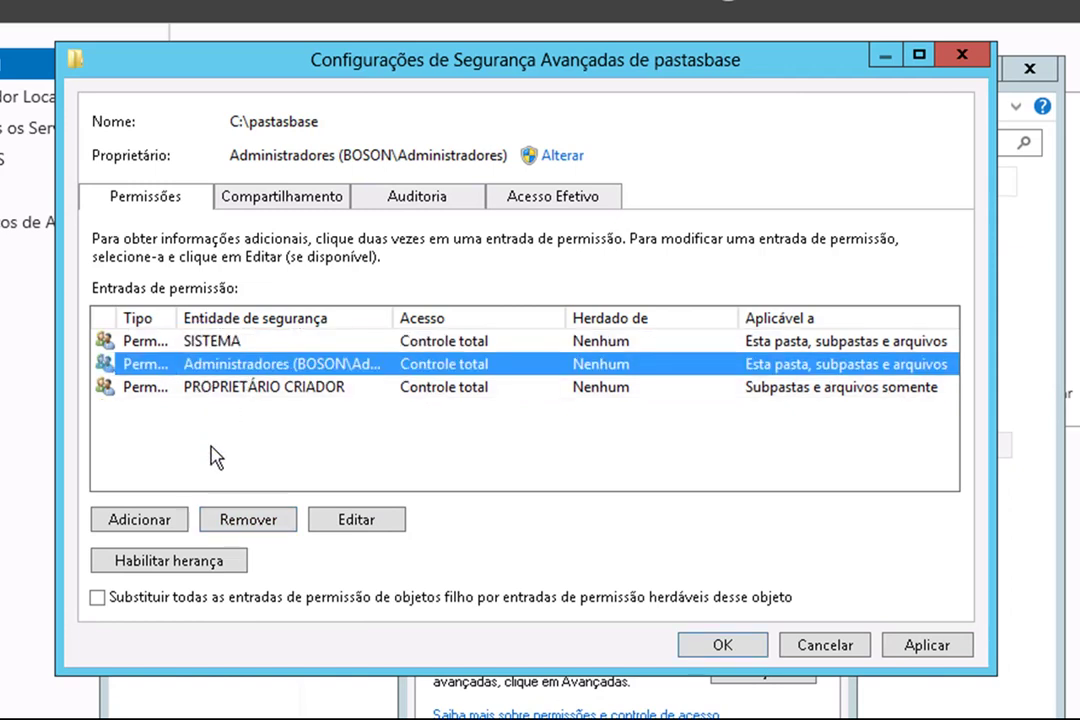
left_click(222, 394)
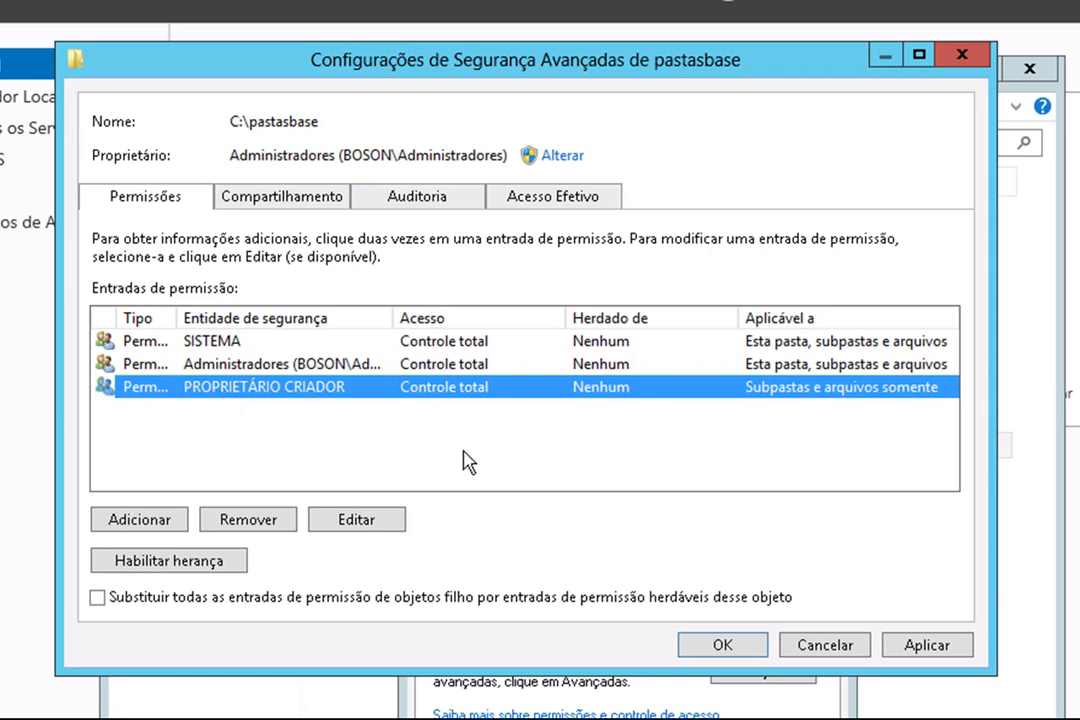
left_click(918, 650)
left_click(722, 648)
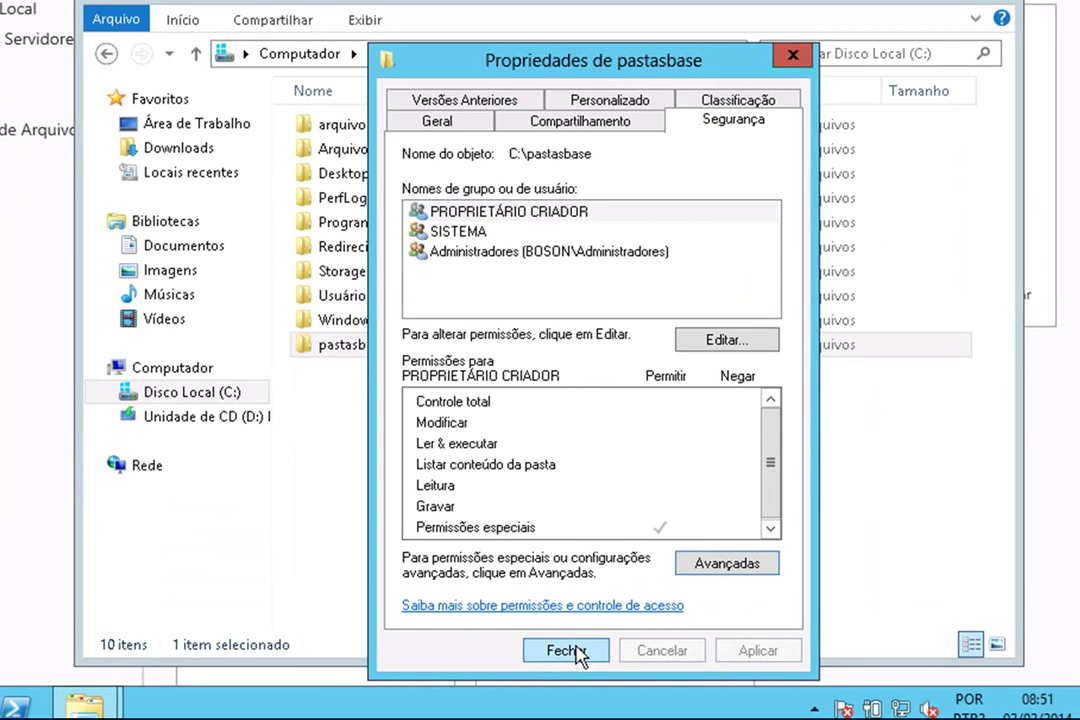
- Close the pastasbase properties, minimise the folder window and open Usuários e Computadores do Active Directory from Gerenciador do Servidor
left_click(562, 650)
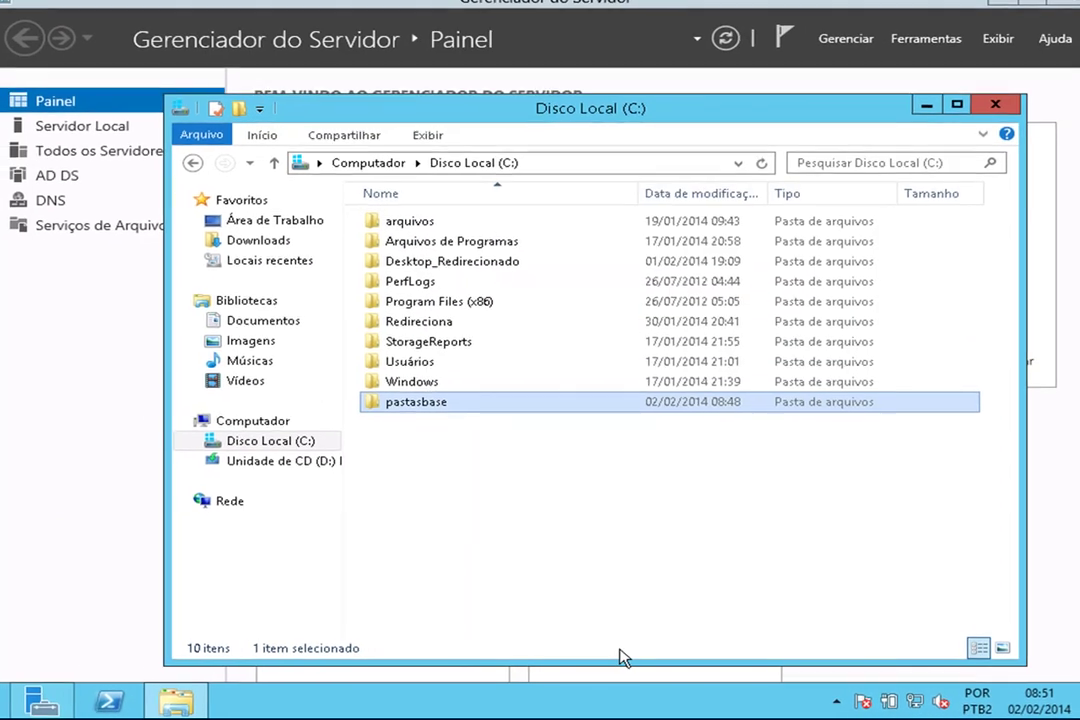
left_click(558, 478)
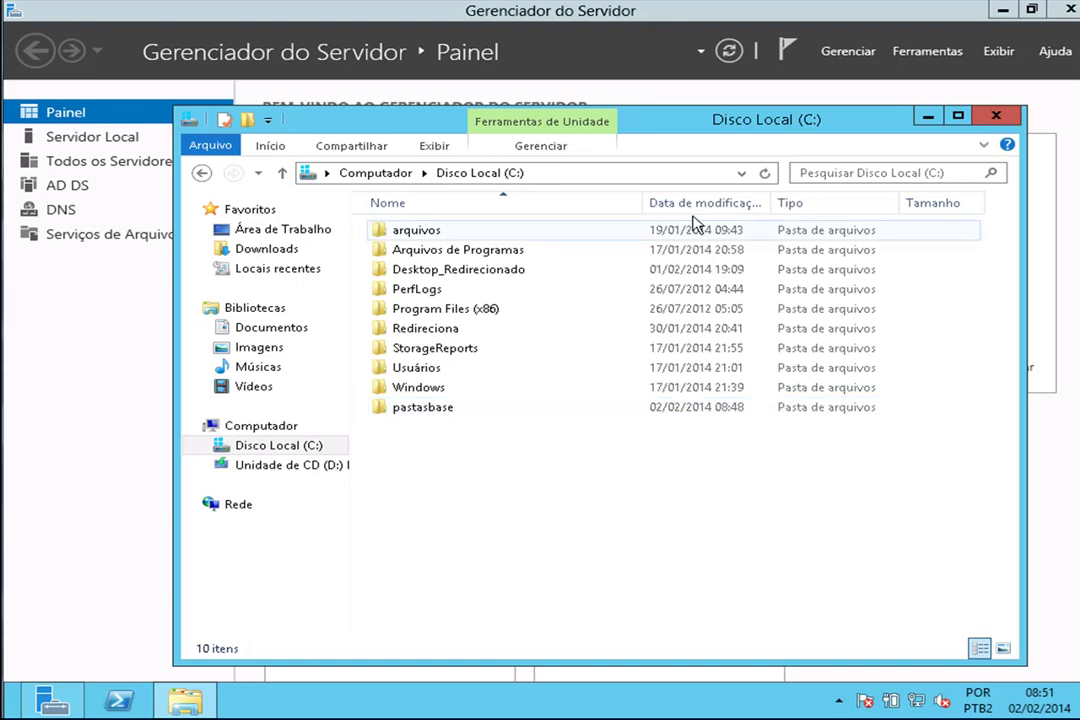
left_click(927, 116)
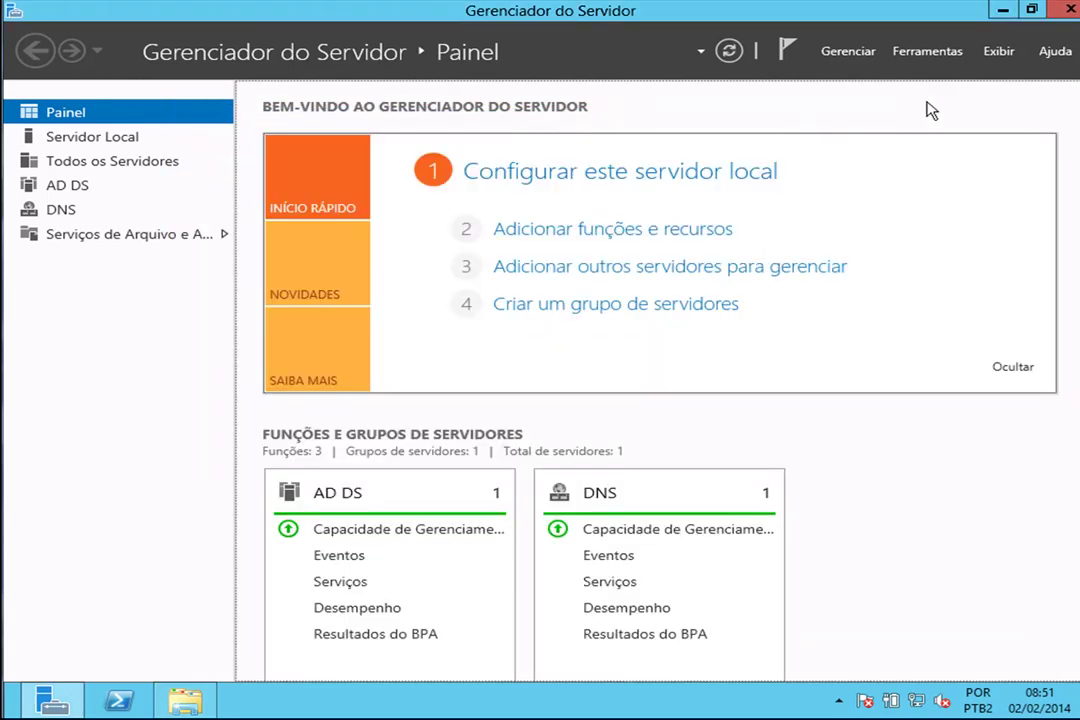
left_click(927, 51)
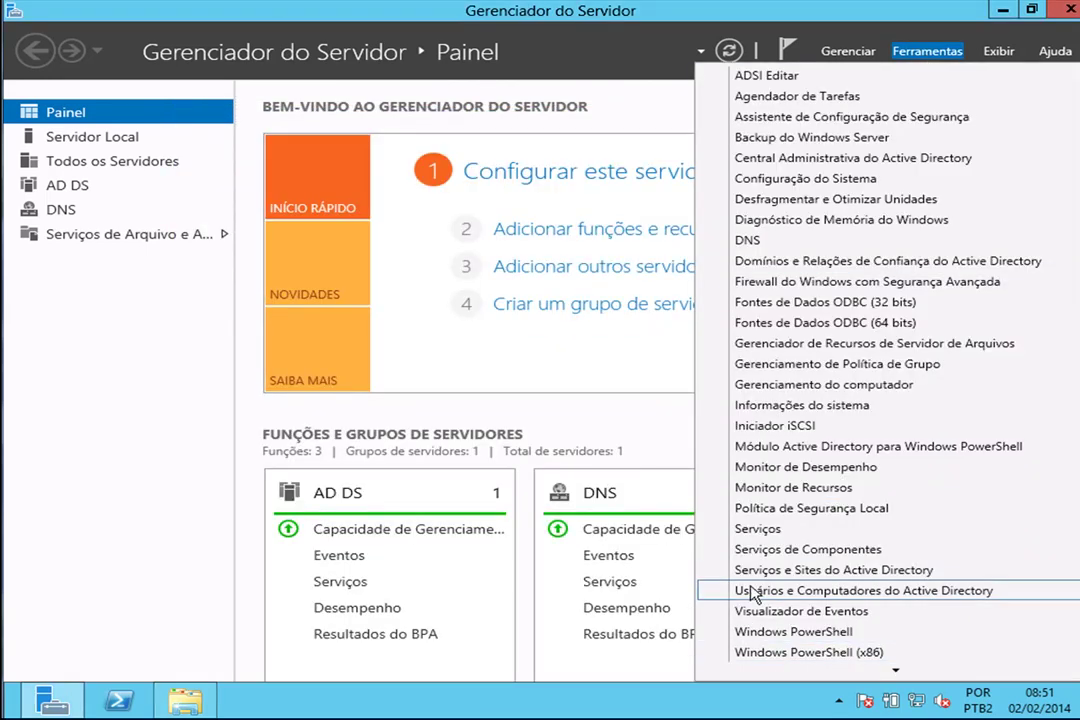
left_click(880, 591)
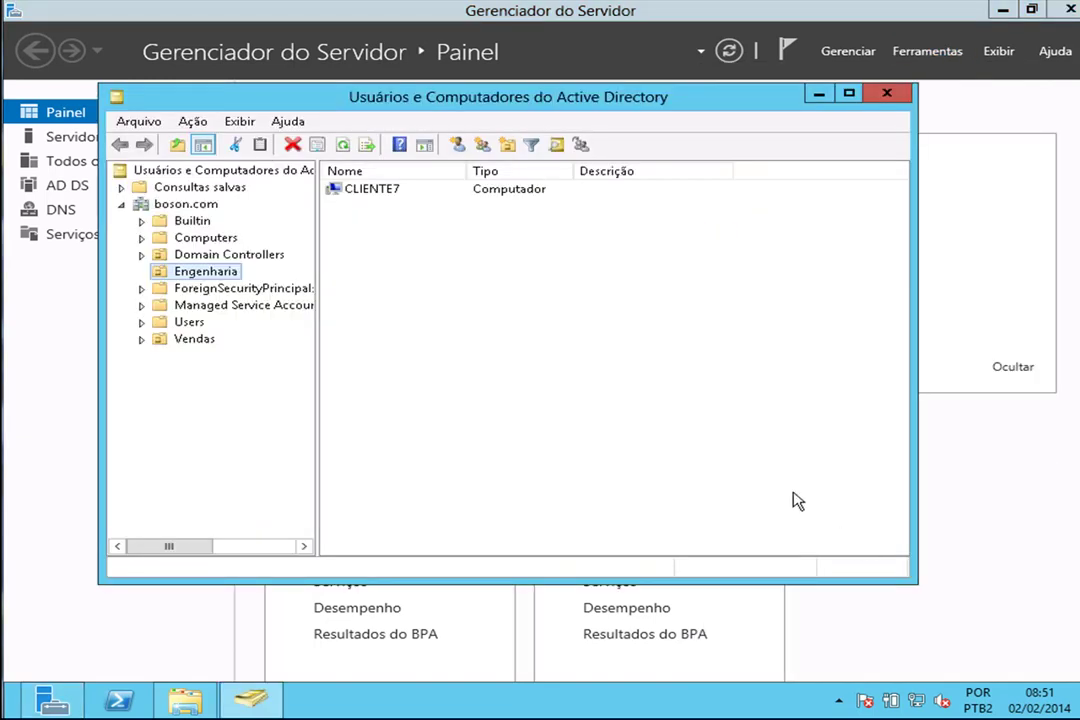
- Open the Perfil settings in the properties of the user in the Vendas organizational unit
left_click(537, 366)
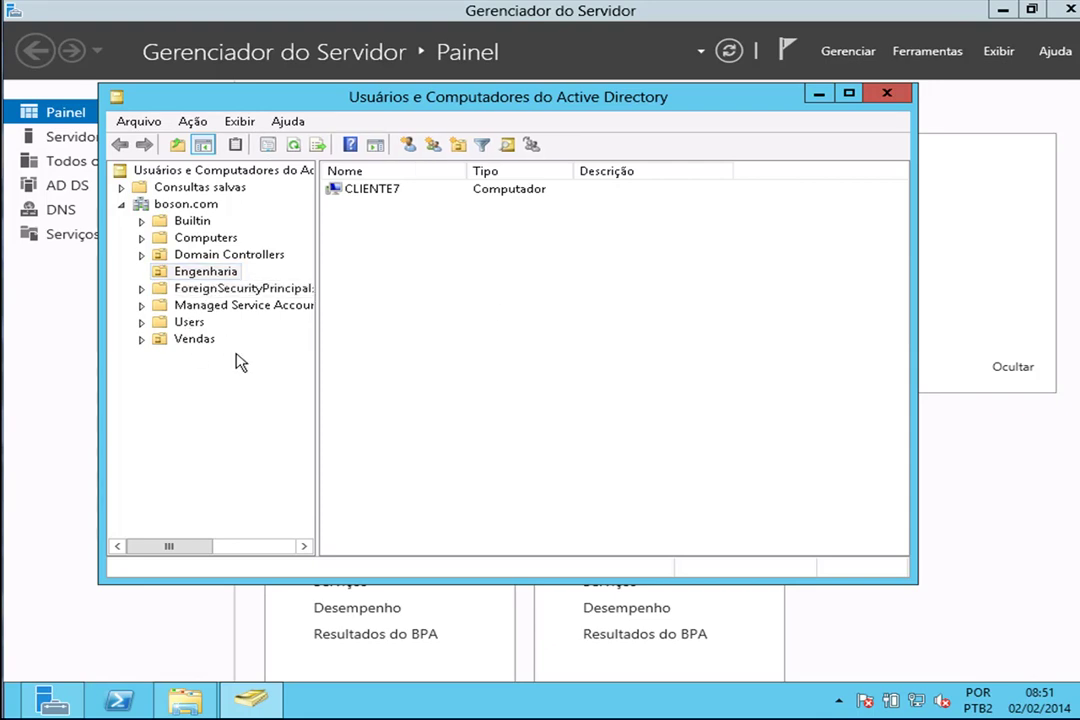
left_click(200, 341)
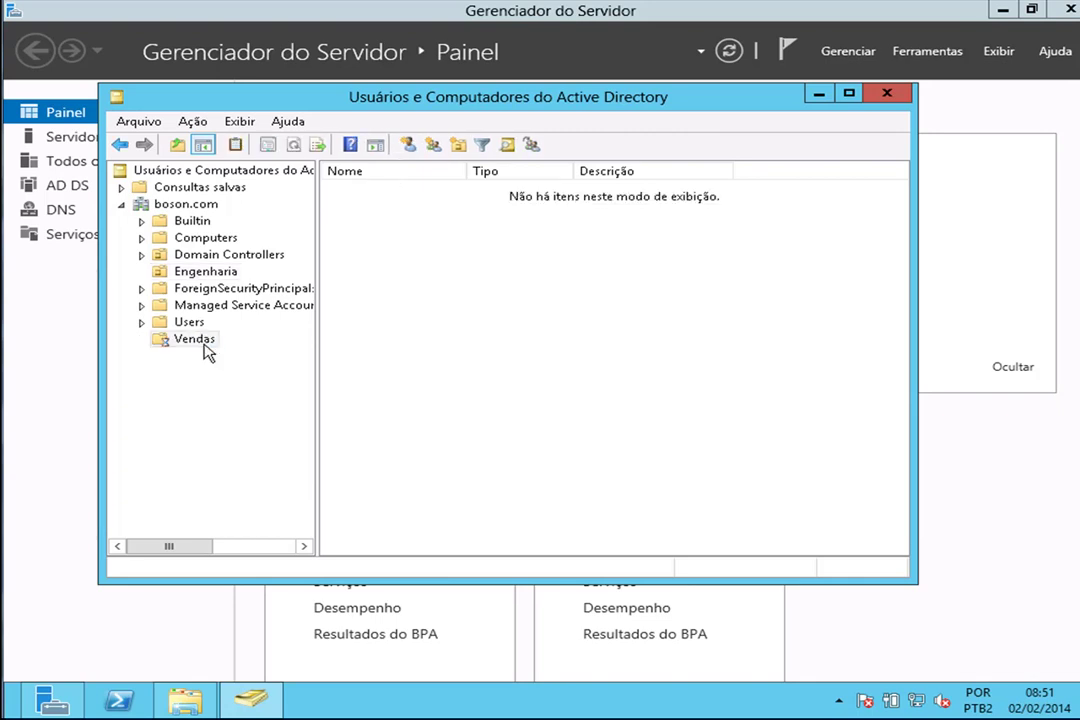
left_click(366, 190)
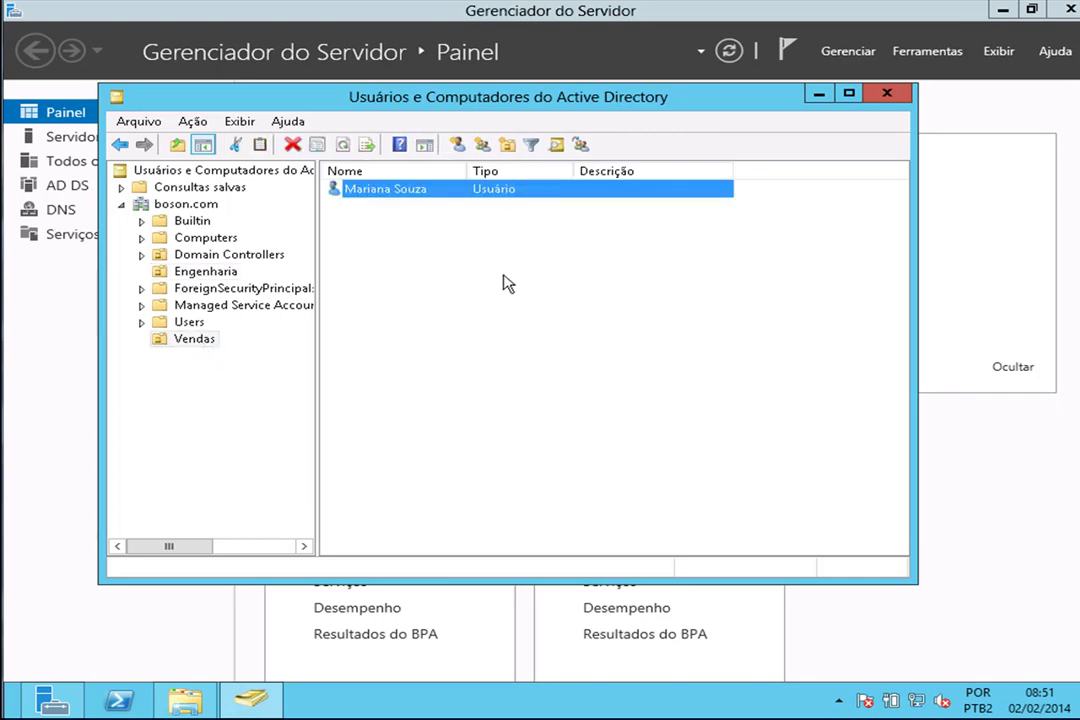
double_click(383, 189)
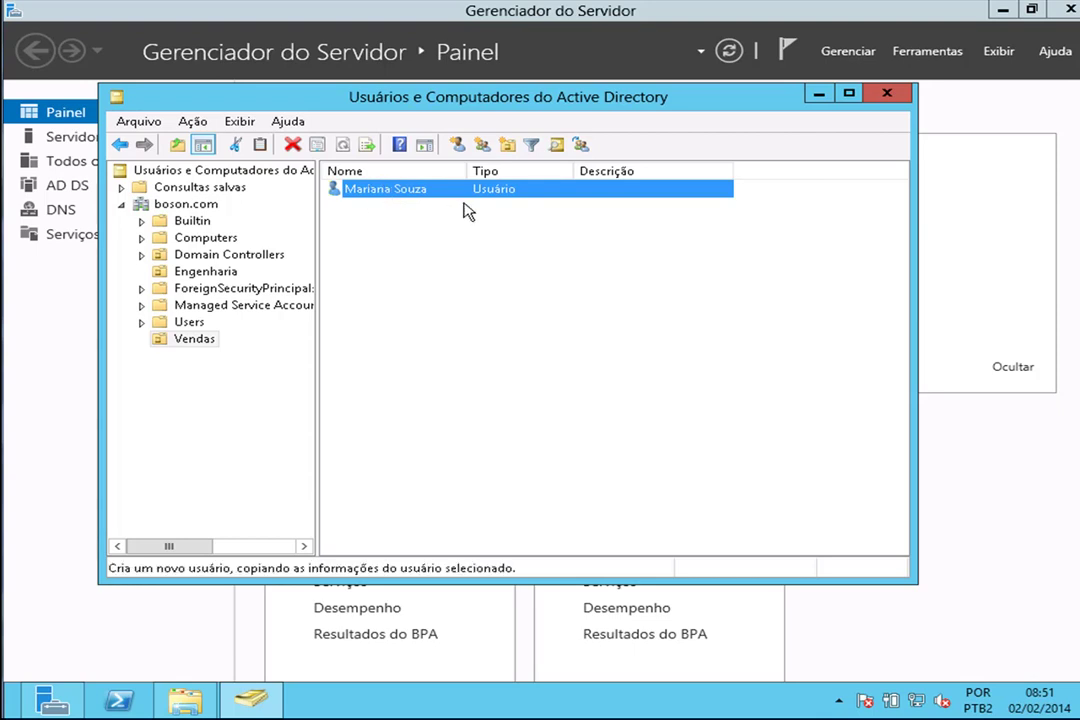
right_click(386, 190)
left_click(476, 445)
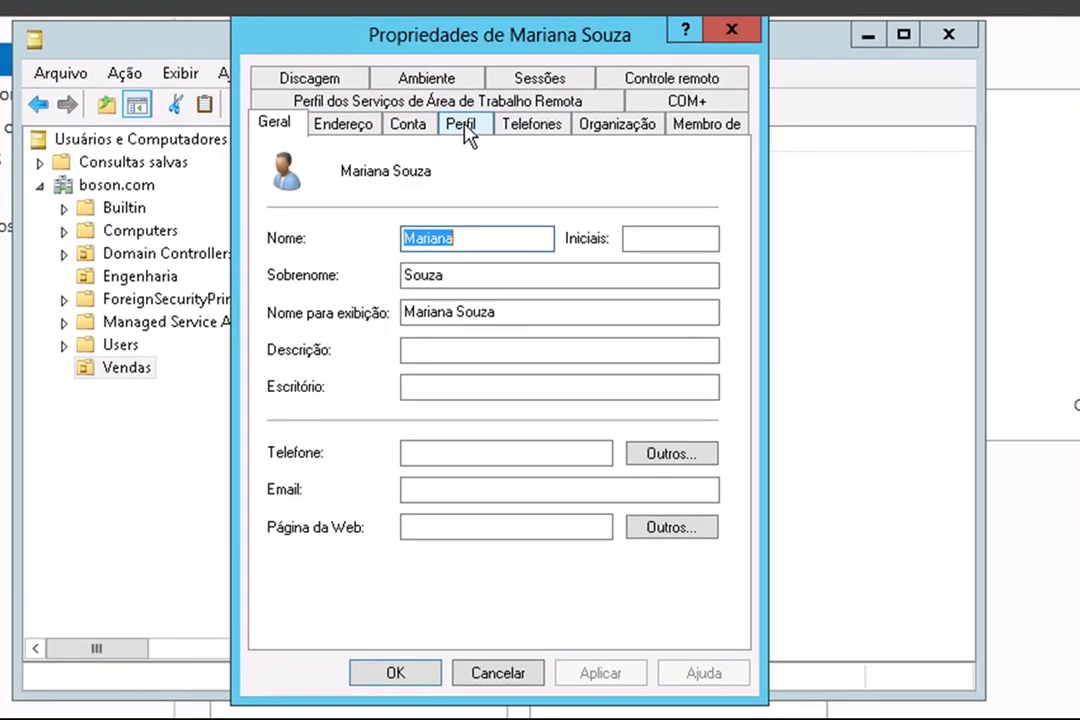
left_click(466, 134)
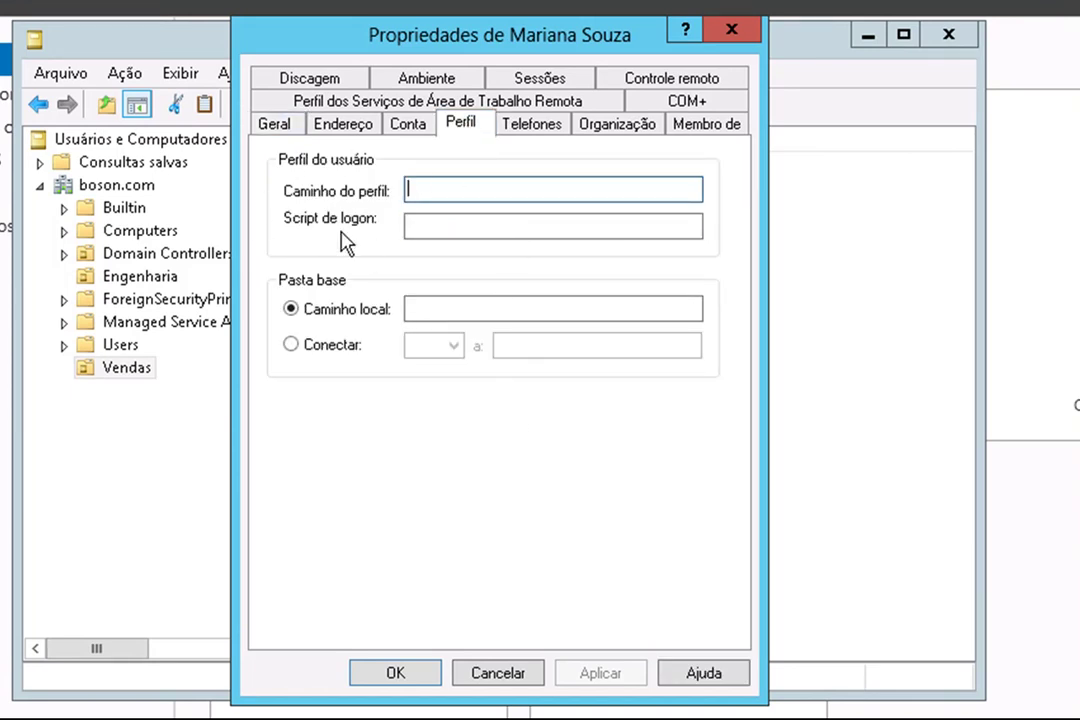
- Set the user's Pasta base to Conectar with drive letter S:
left_click(440, 229)
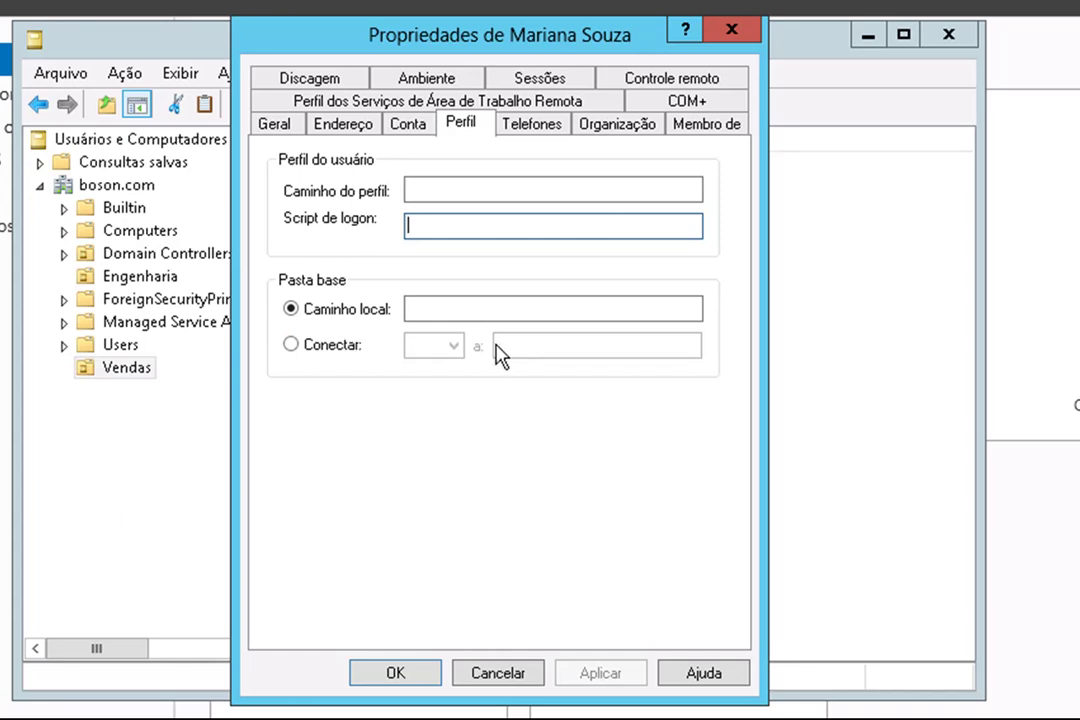
left_click(528, 313)
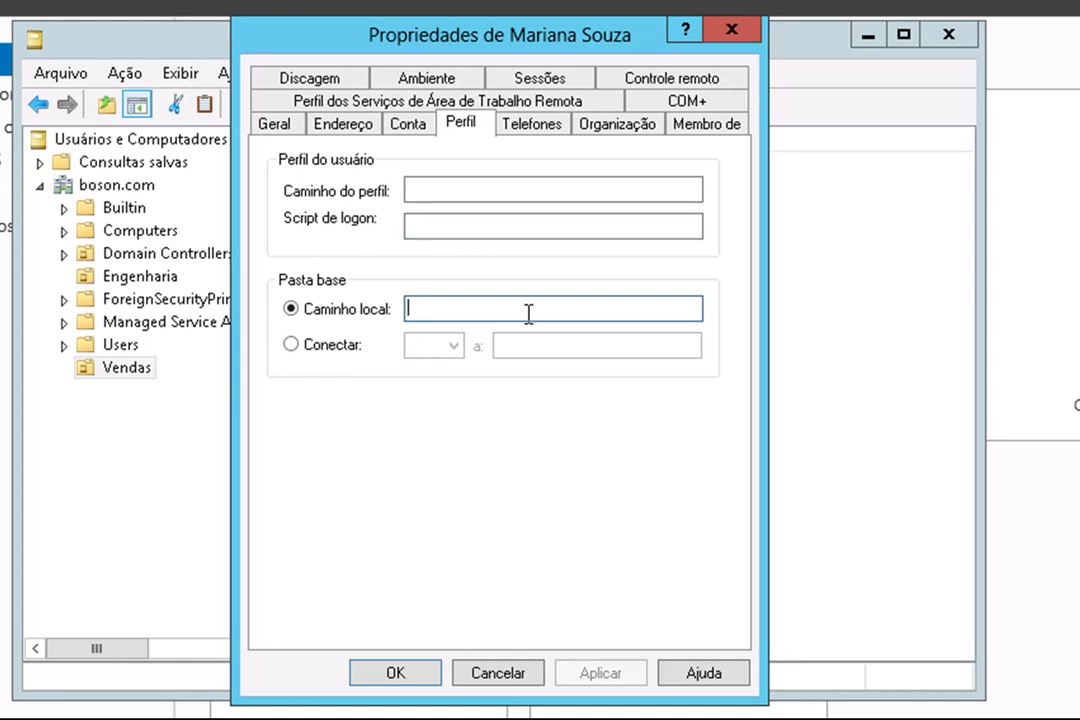
left_click(291, 345)
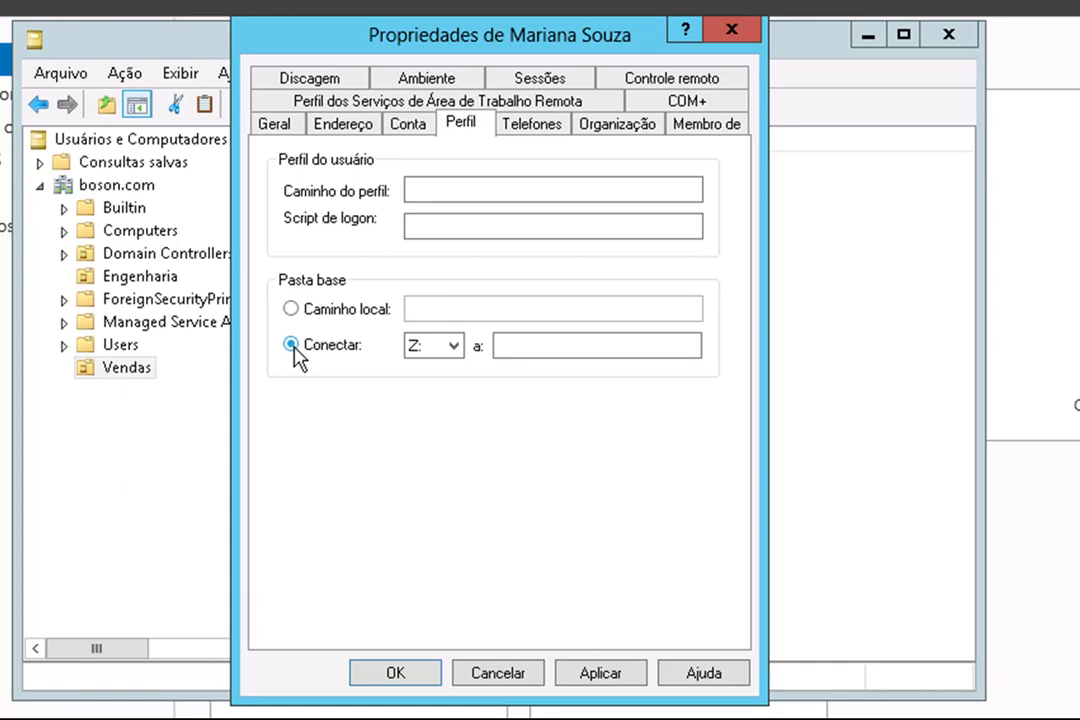
left_click(453, 347)
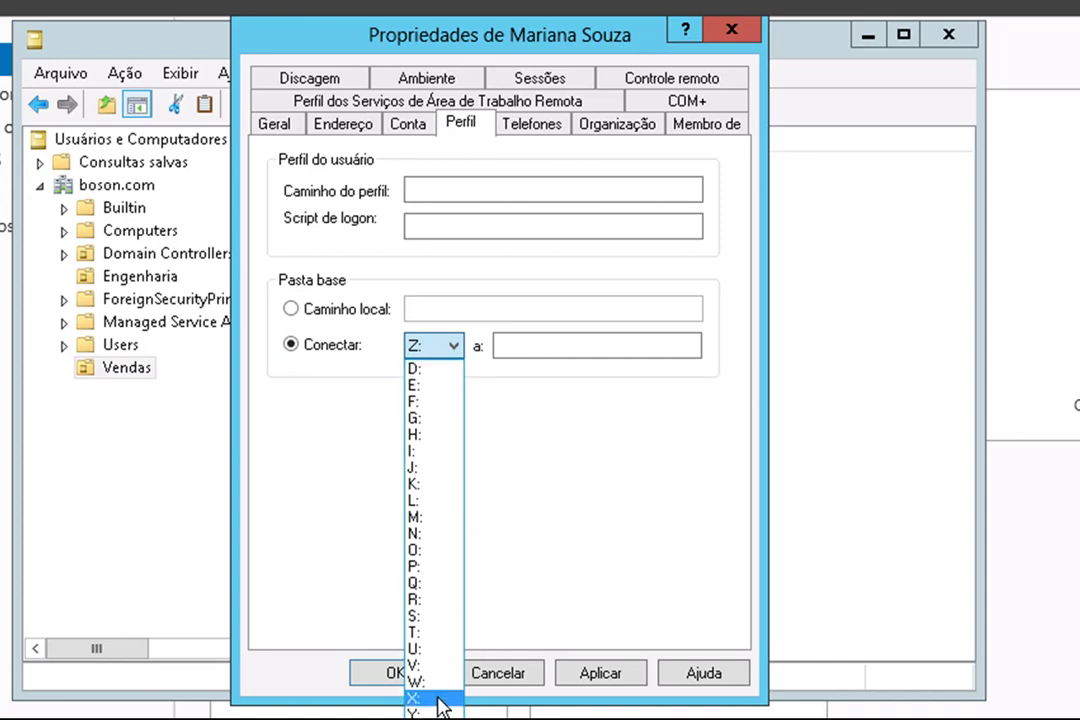
left_click(431, 616)
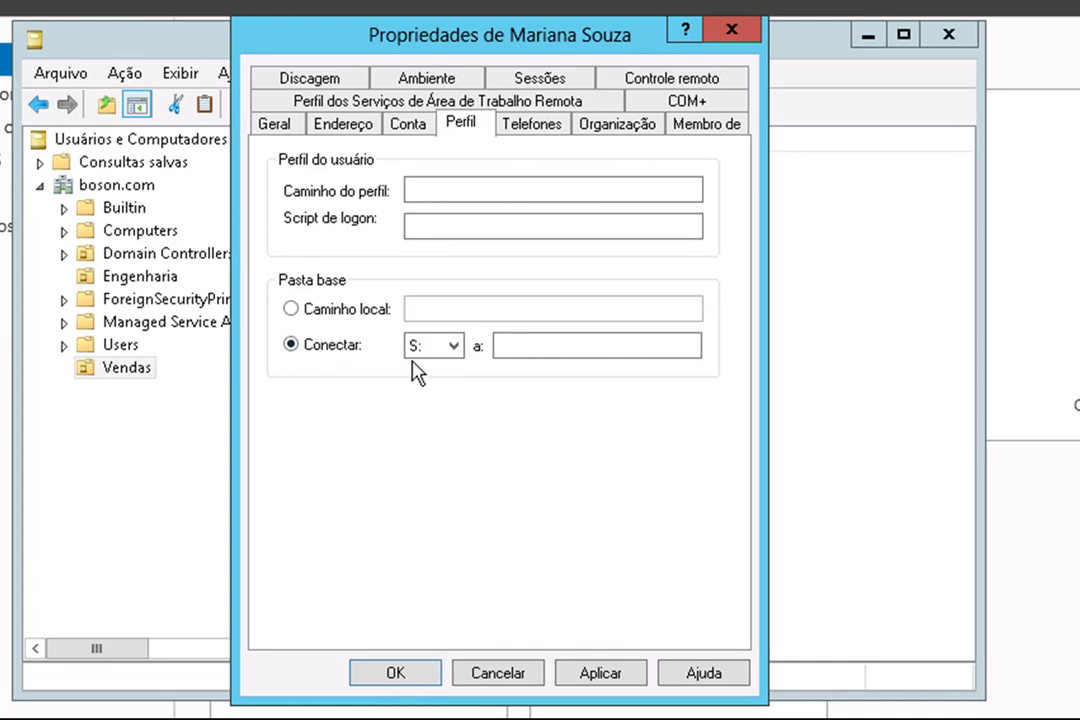
- Set the home folder's network path to \\srv100\pastasbase$\%username% and apply the change
left_click(523, 352)
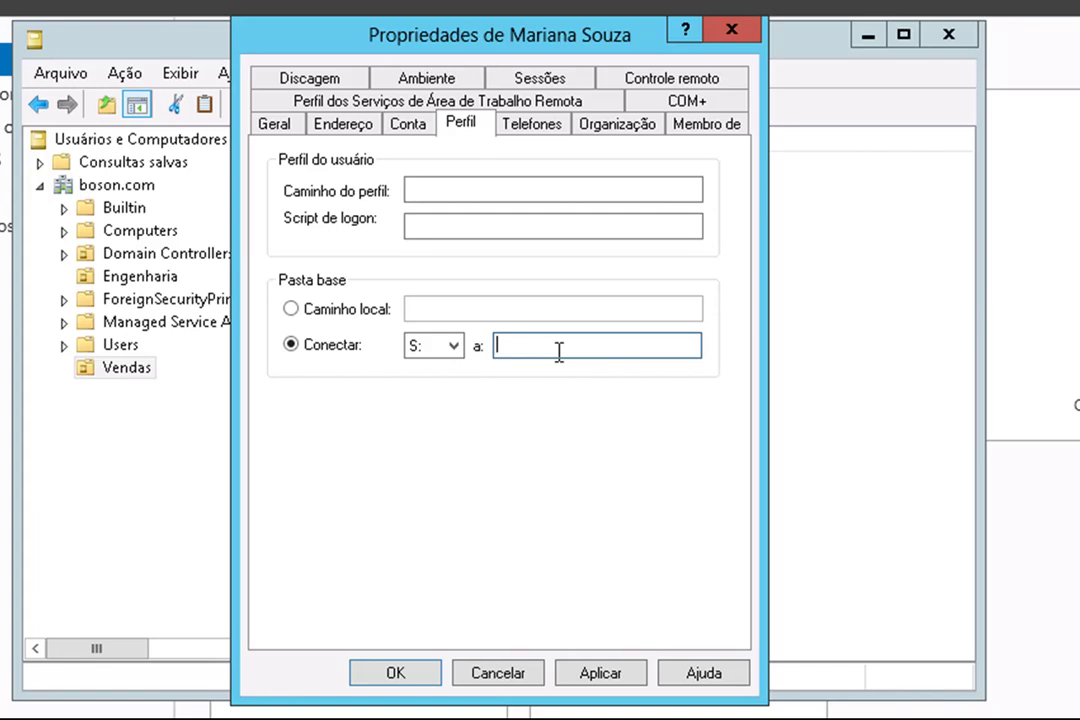
type("\\\\srv100\\pastasbase$")
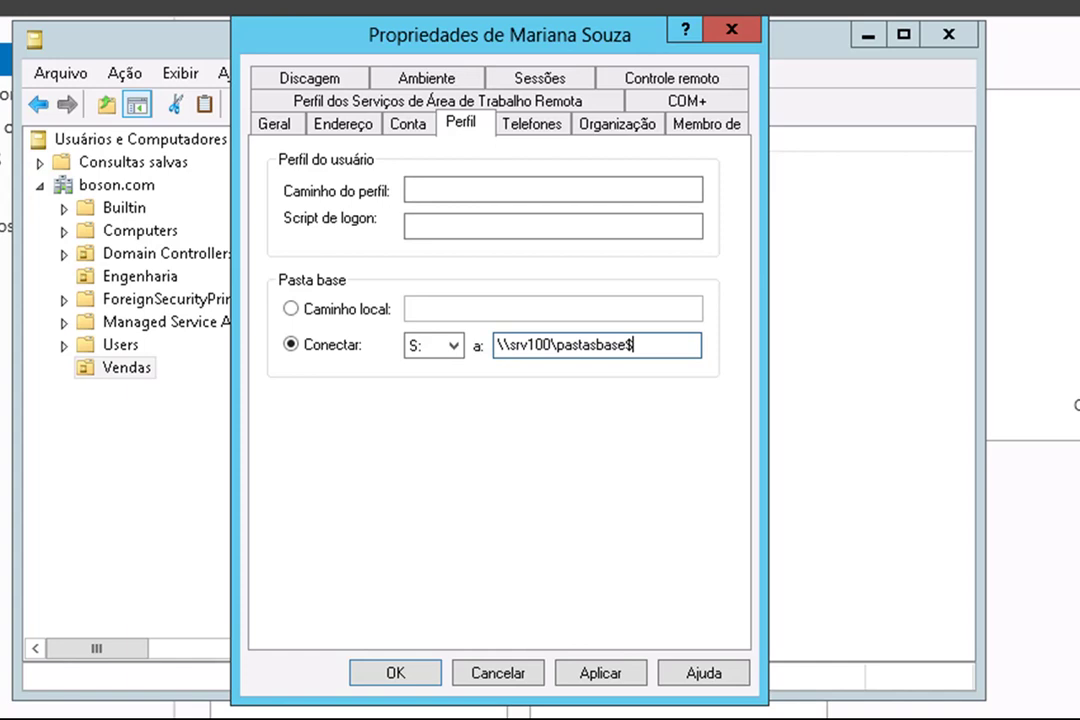
type("\\%username")
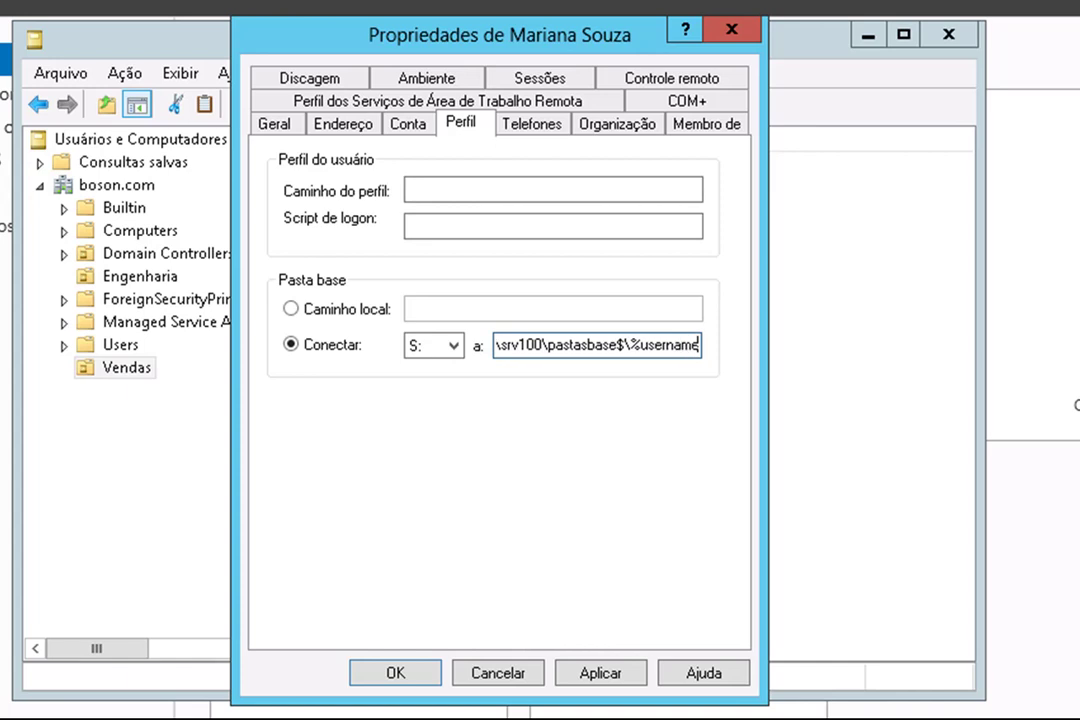
type("%")
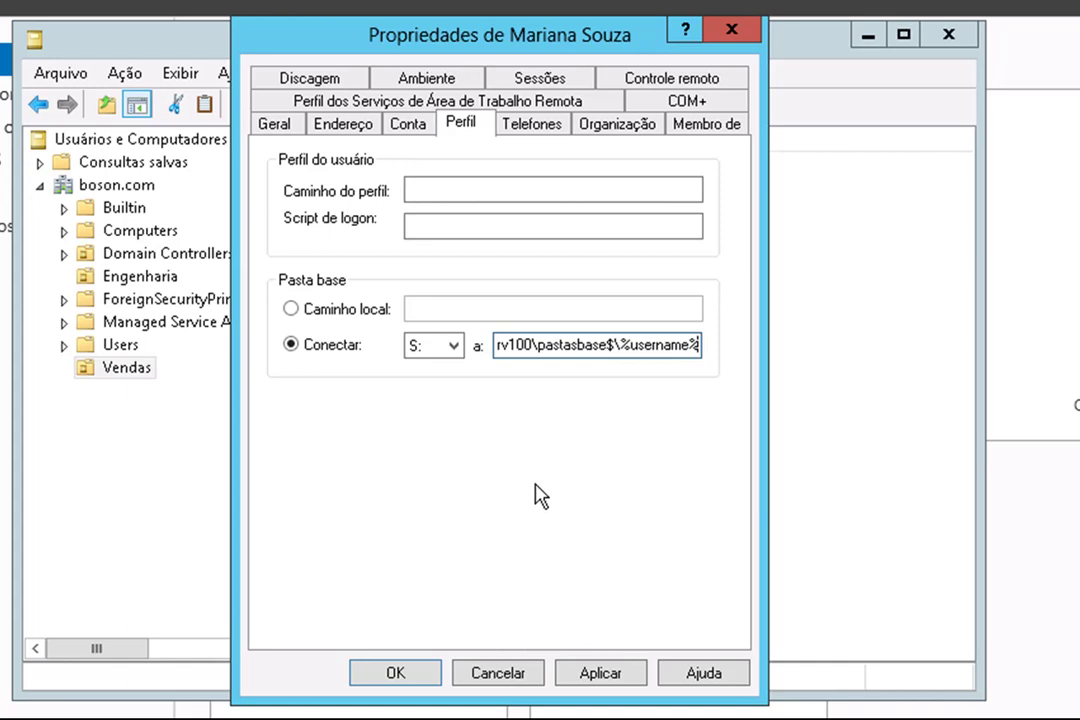
left_click(600, 674)
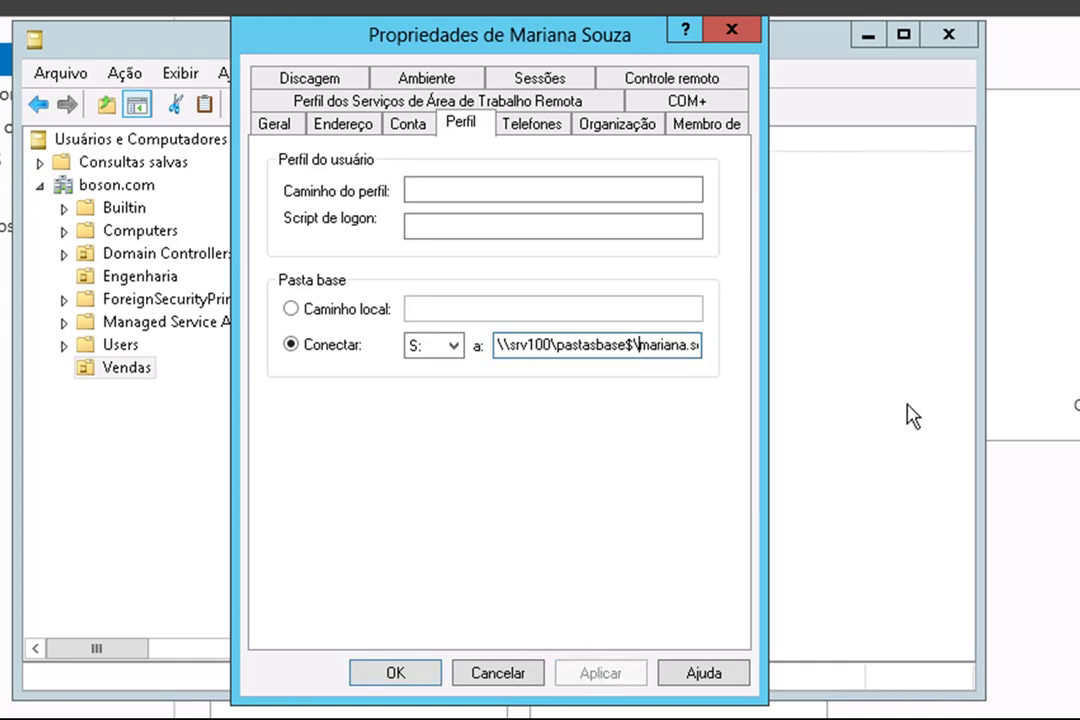
- Review the full resolved home folder path and accept the user's properties
key("End")
key("Left")
key("Left")
key("Left")
key("Left")
key("Left")
key("Left")
key("Left")
key("Left")
key("Left")
key("Left")
key("Left")
key("Left")
key("Left")
key("Left")
key("Left")
key("Left")
key("Left")
key("Left")
key("Left")
key("Left")
left_click(398, 676)
left_click(425, 290)
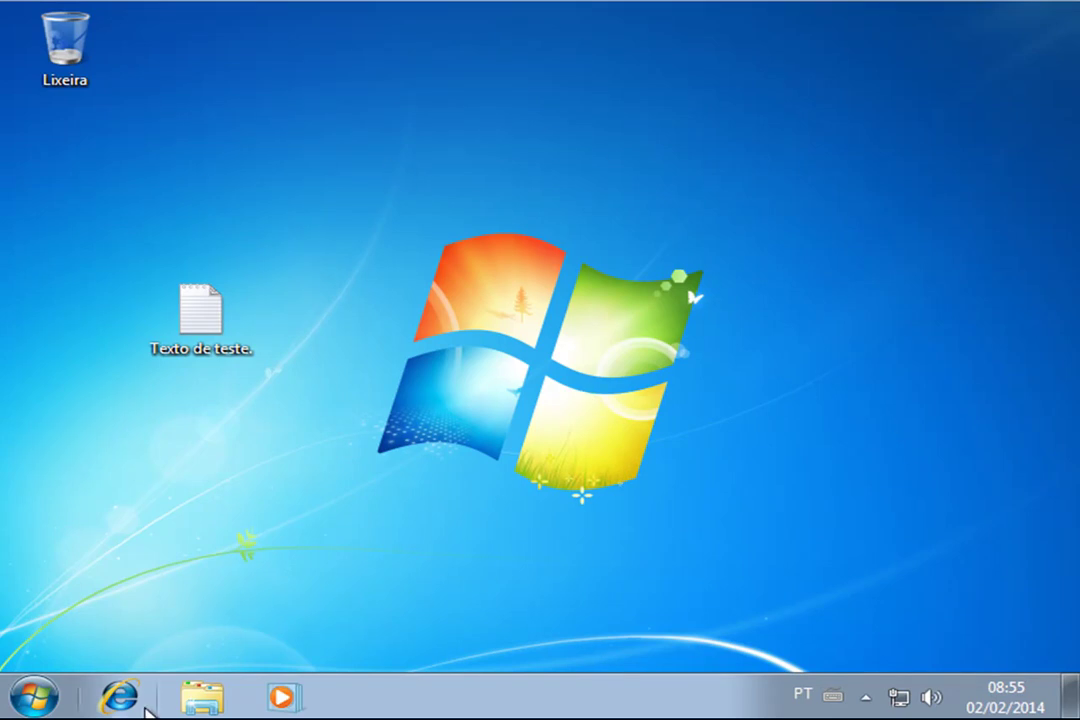
- Switch to the Windows 7 client and log off the domain user's session
left_click(55, 702)
left_click(470, 640)
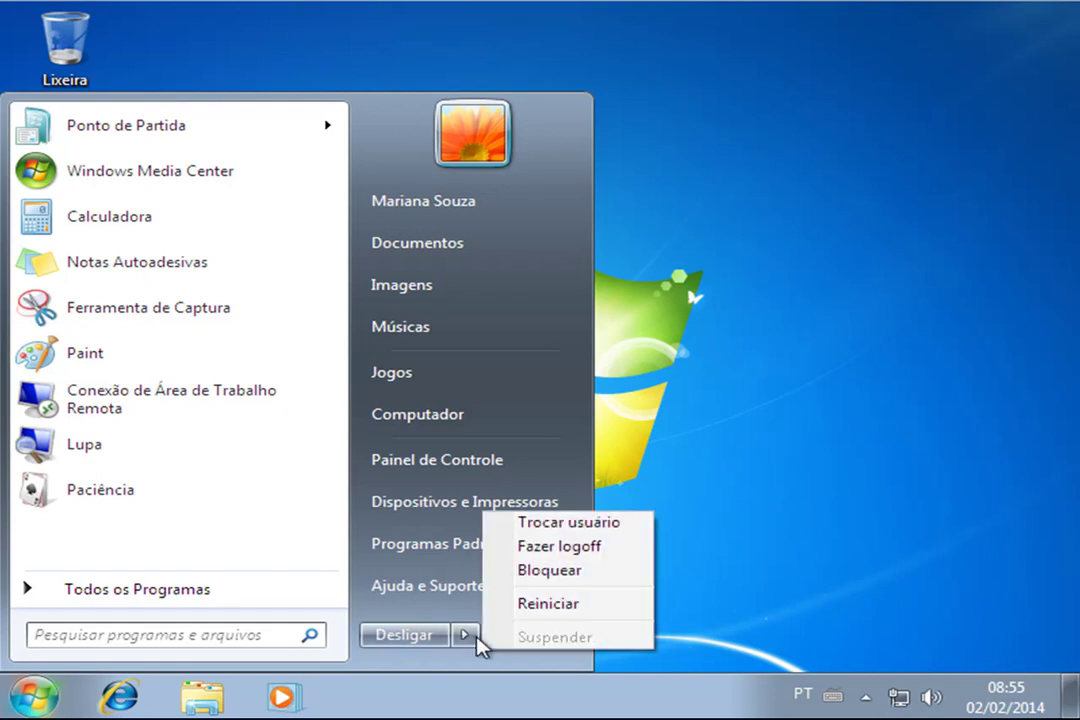
left_click(579, 547)
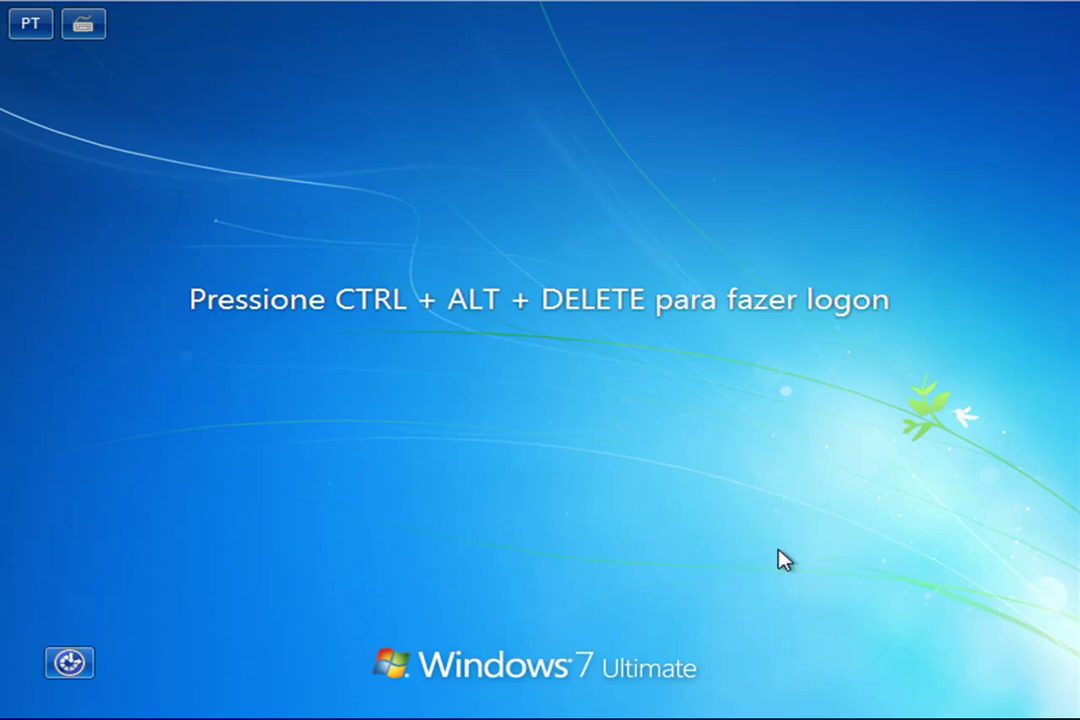
- Log back on to the BOSON domain as the same user, entering the account password
key("ctrl+alt+Delete")
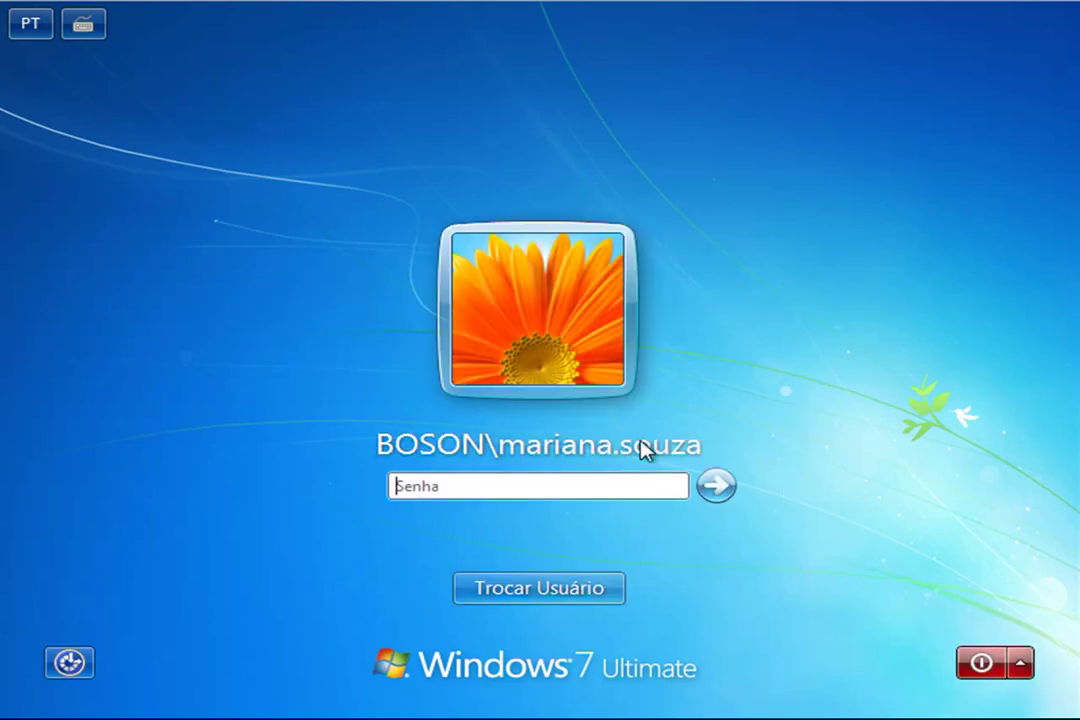
left_click(553, 487)
type("••••••••")
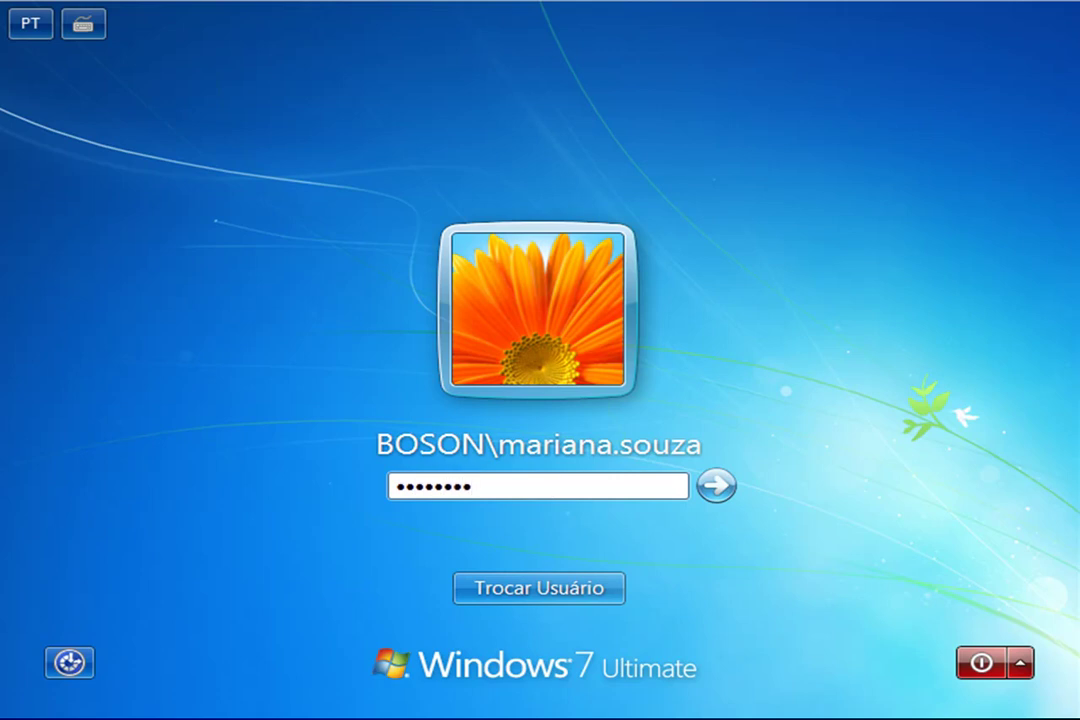
key("Return")
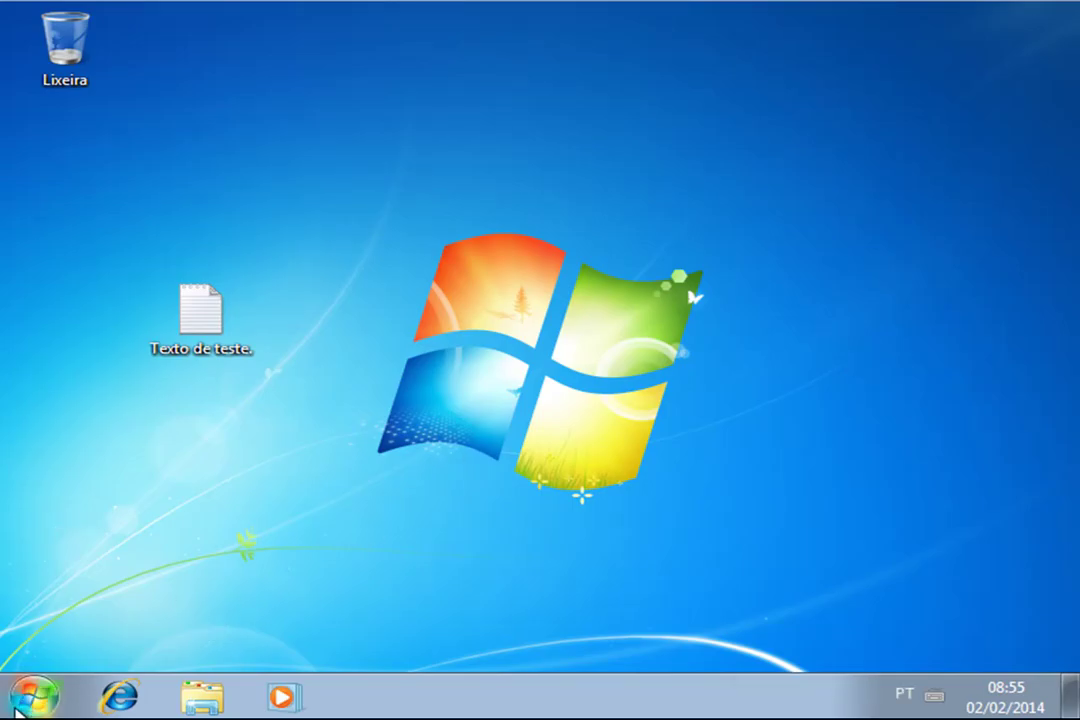
- Open Computador on the client, inspect the contents of network drive S: and return to the drive list
left_click(15, 706)
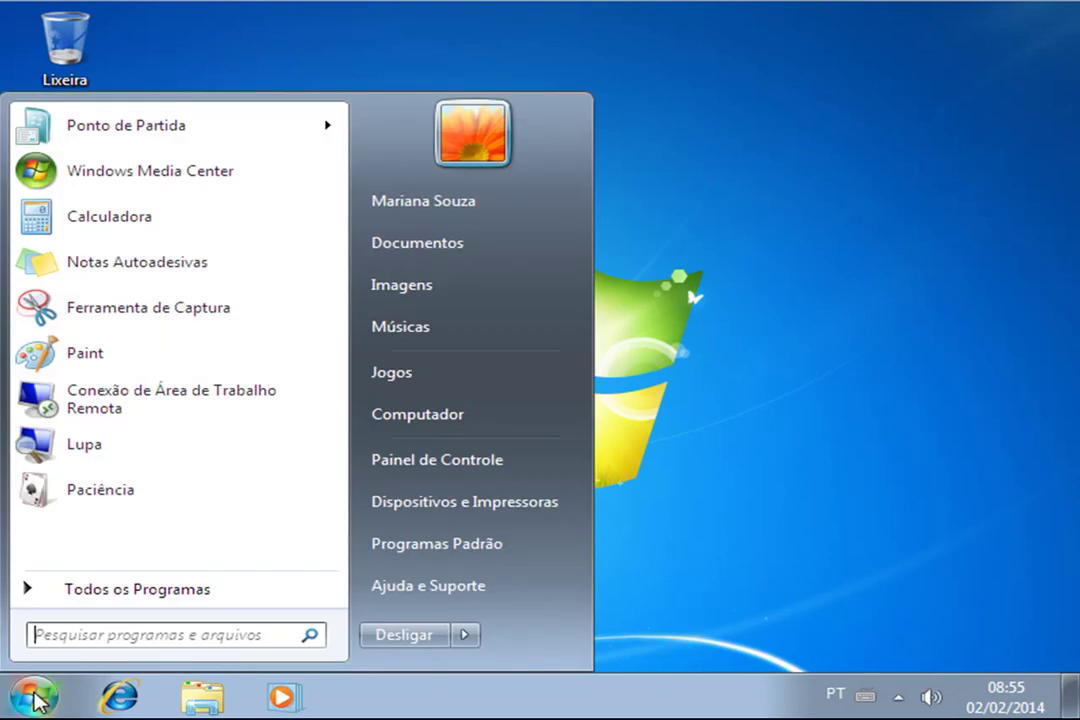
left_click(465, 423)
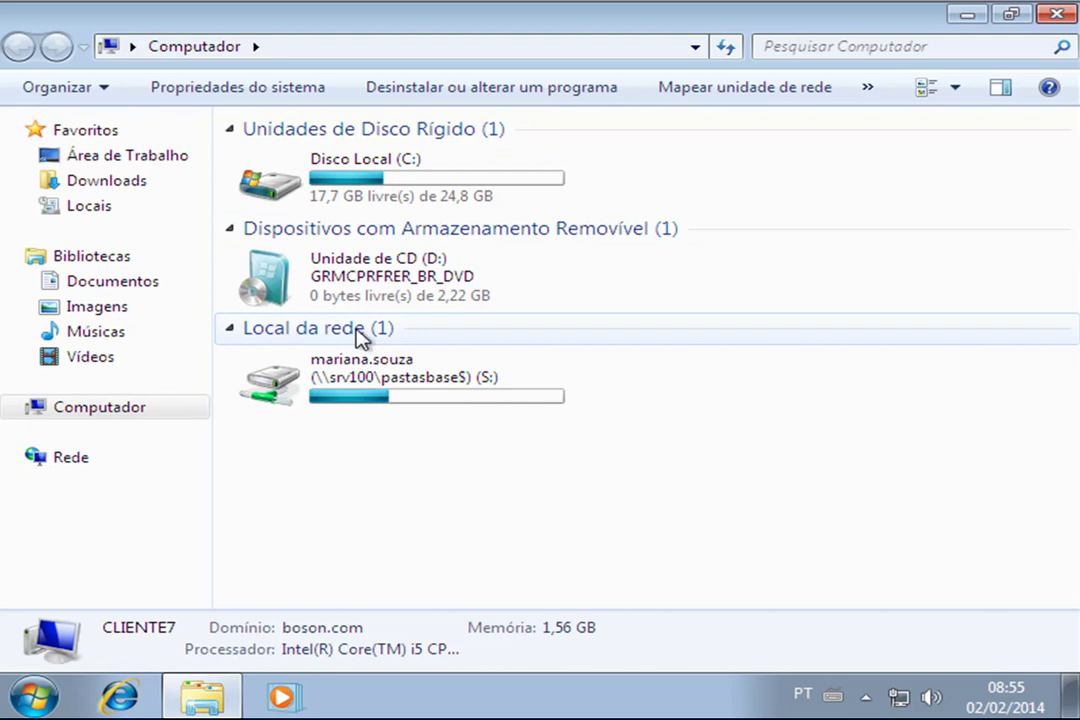
mouse_move(368, 395)
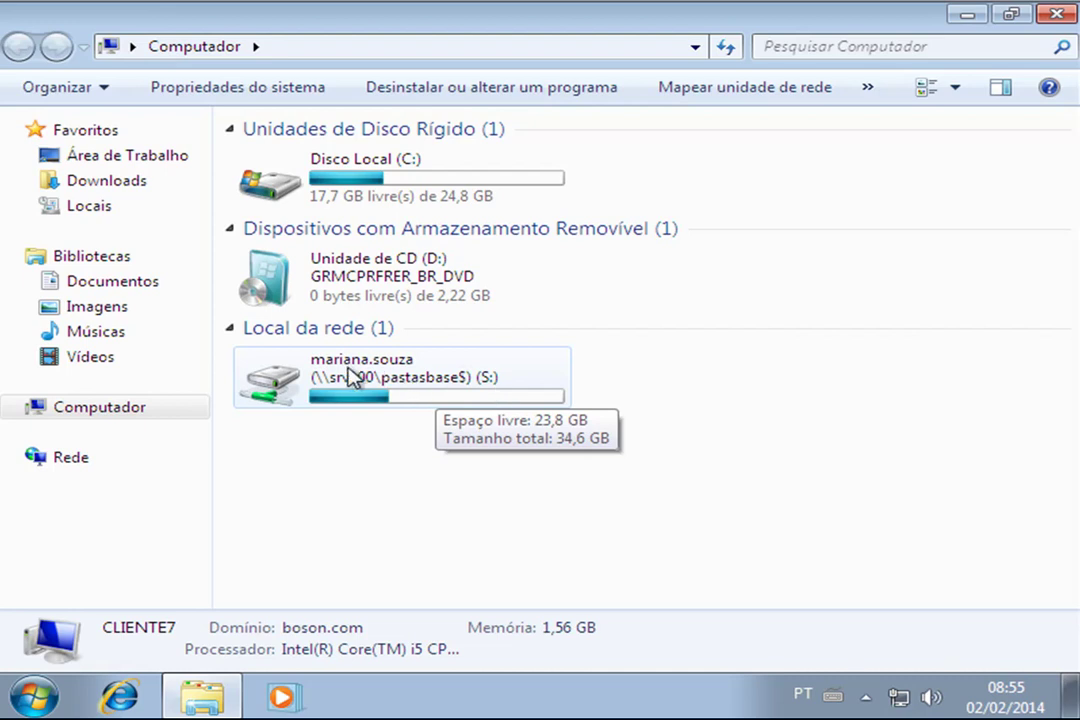
left_click(418, 400)
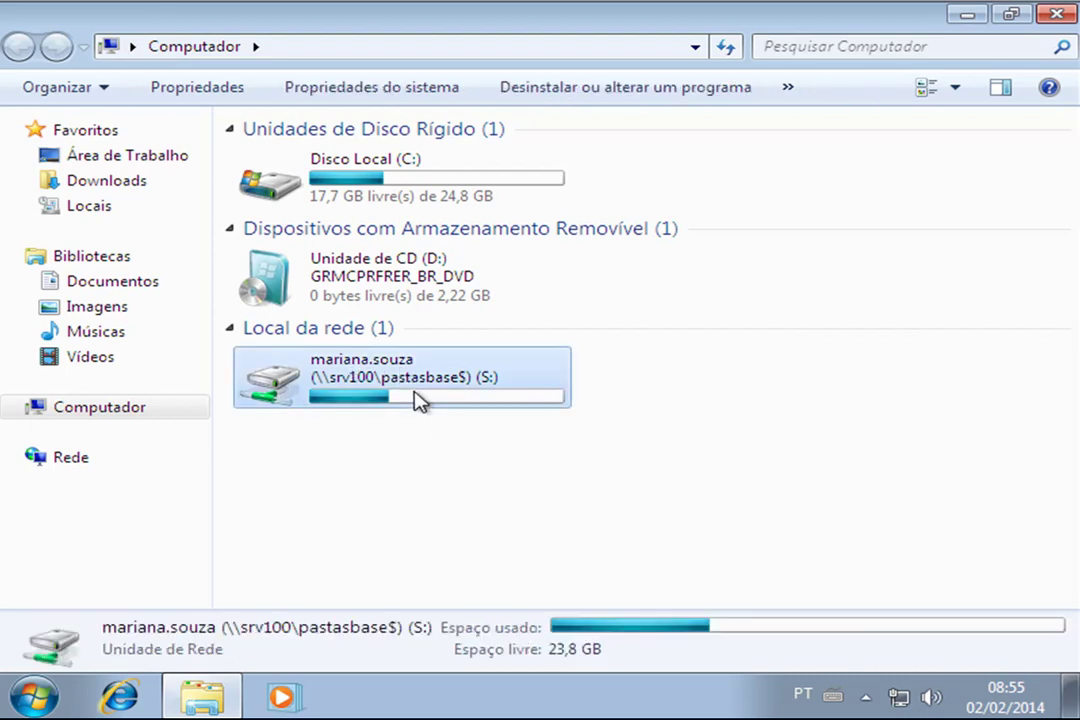
double_click(418, 400)
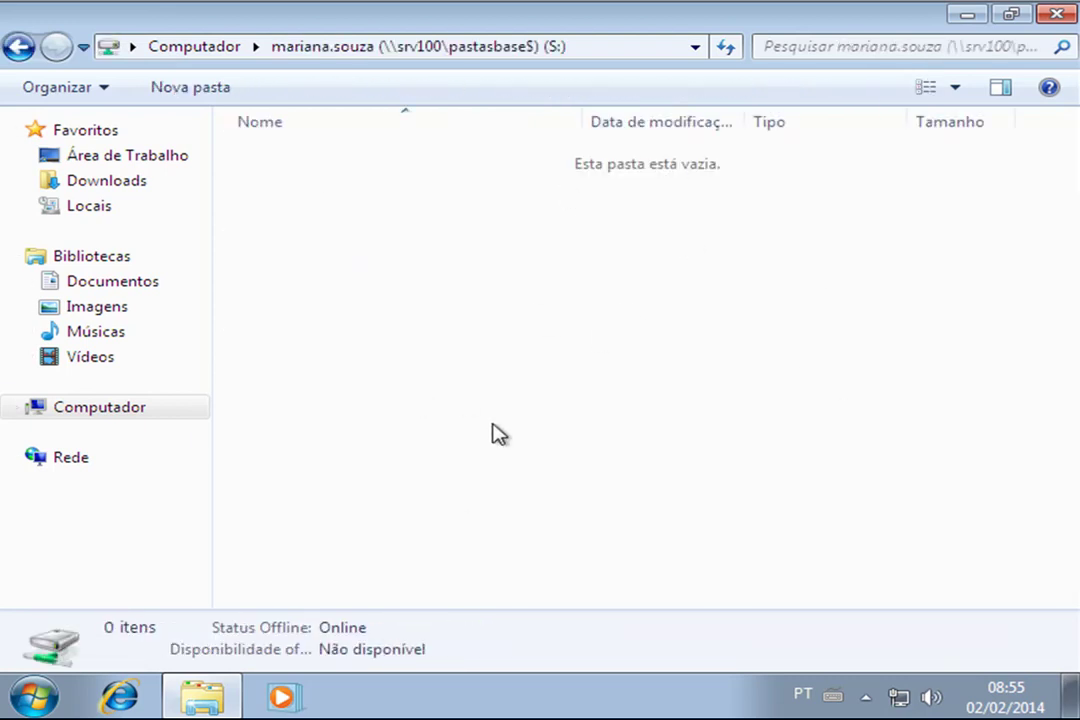
left_click(19, 47)
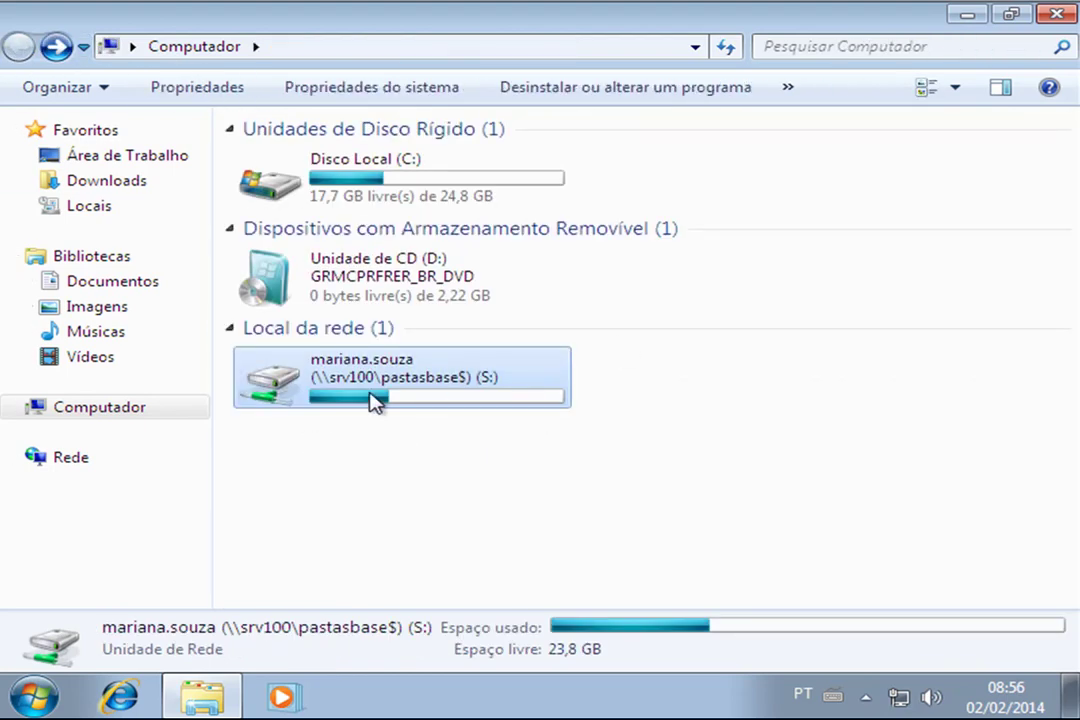
left_click(401, 455)
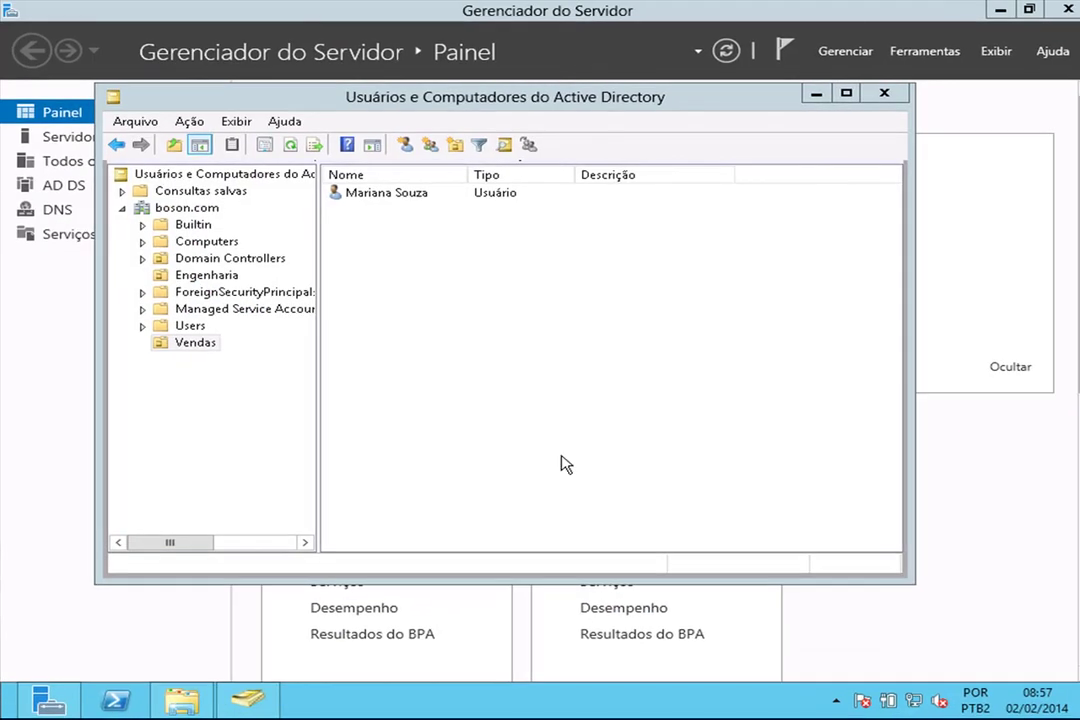
- Switch to the server's File Explorer, check the user's subfolder inside pastasbase and return to pastasbase
left_click(180, 700)
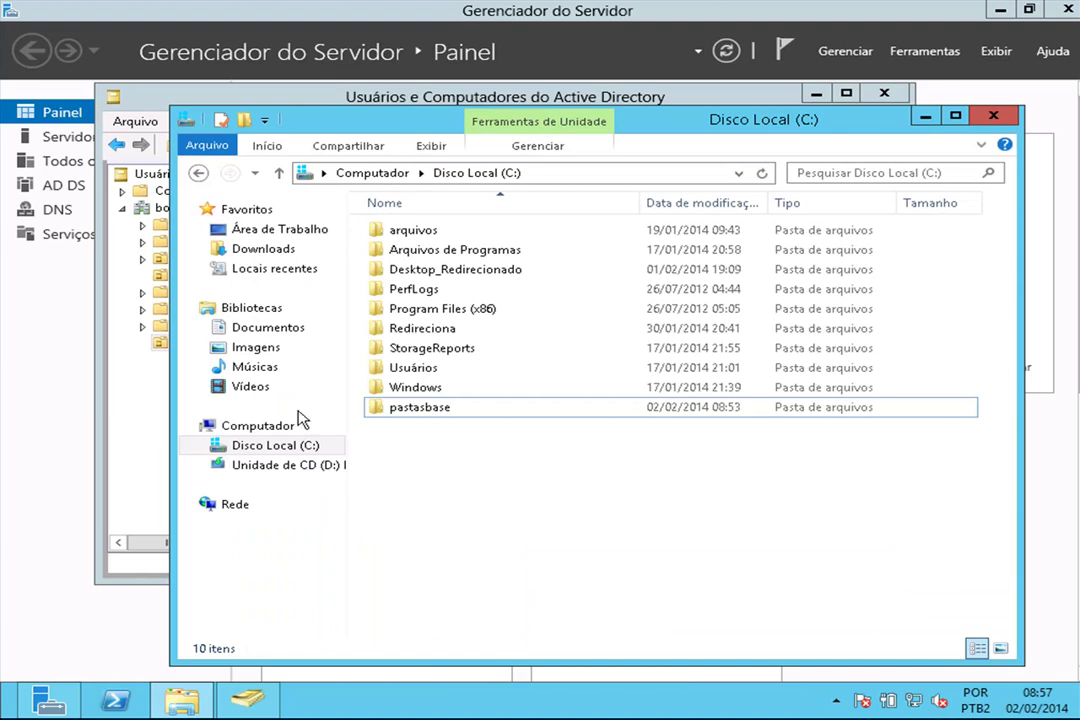
double_click(447, 410)
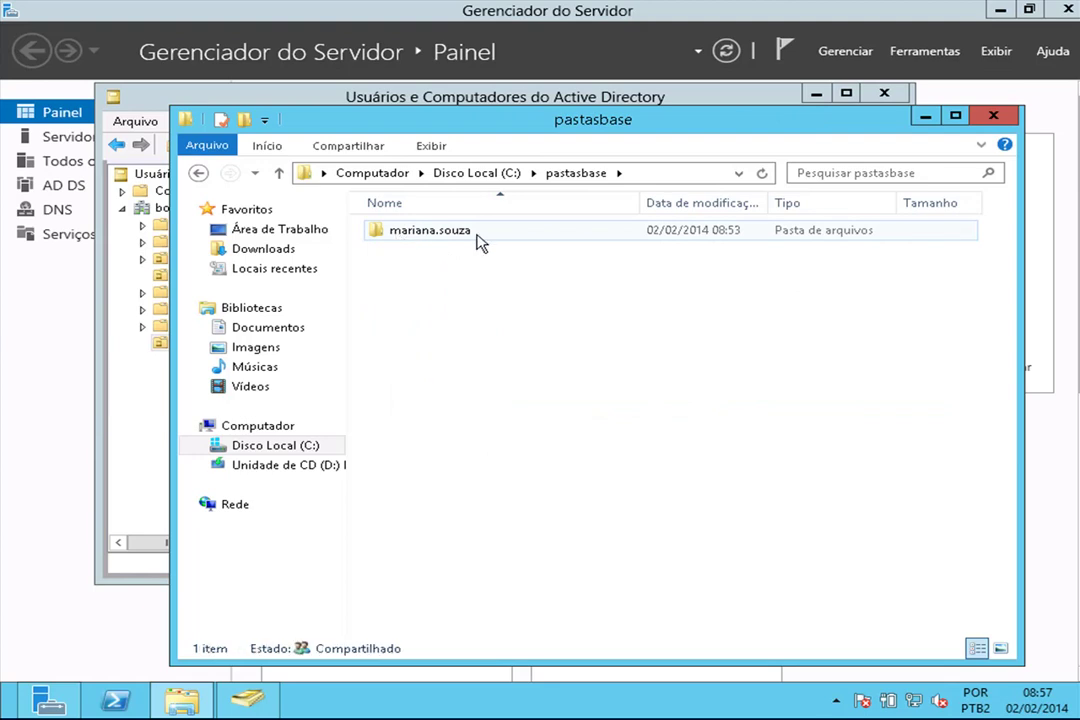
double_click(480, 242)
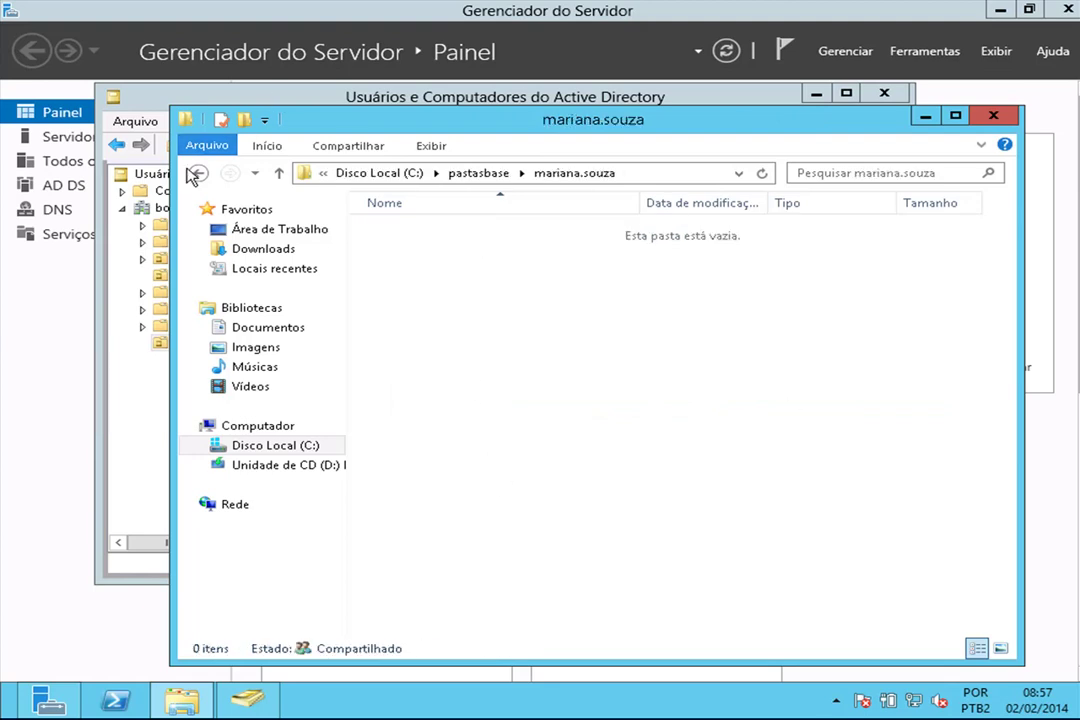
left_click(198, 173)
left_click(518, 434)
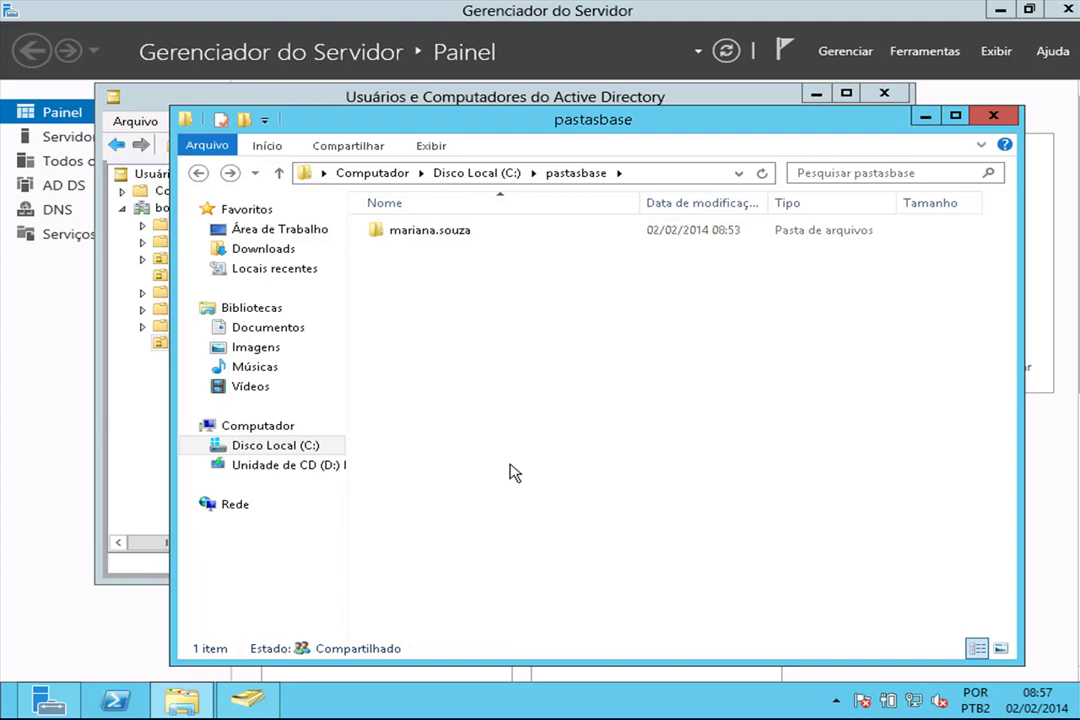